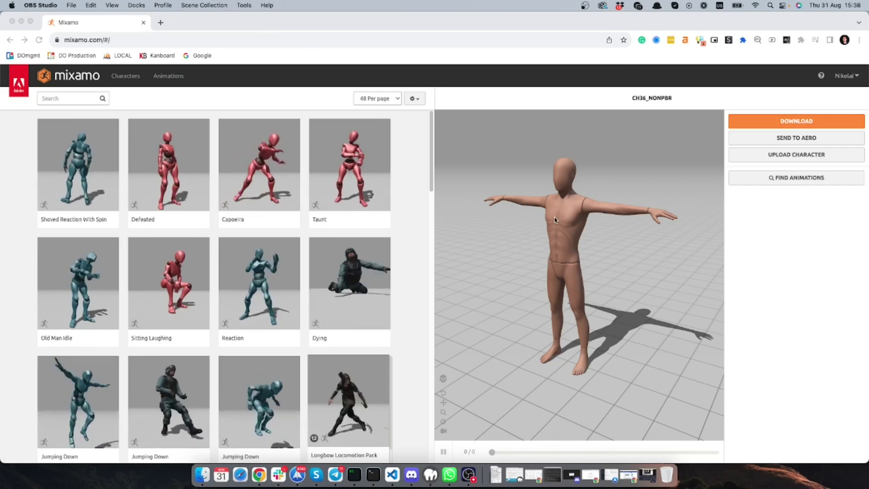
# Apply the Dying animation to the CH36_NONPBR character and bring up its download settings
pyautogui.click(340, 285)
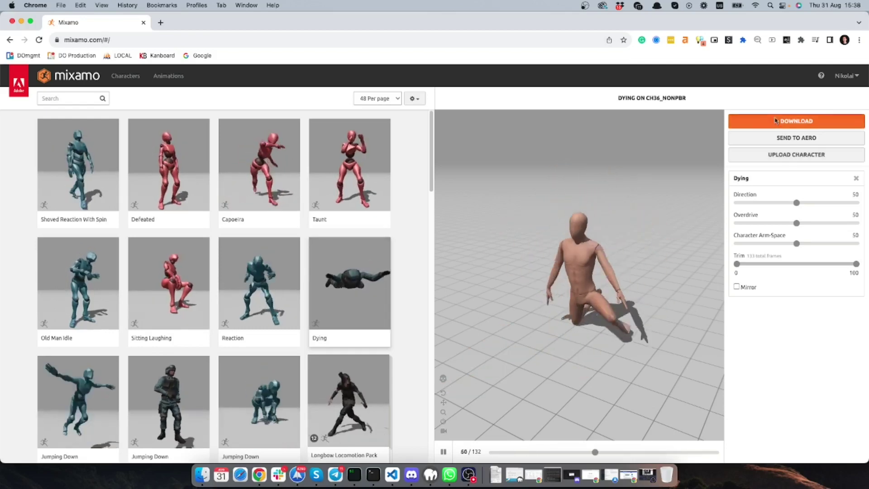
pyautogui.click(797, 121)
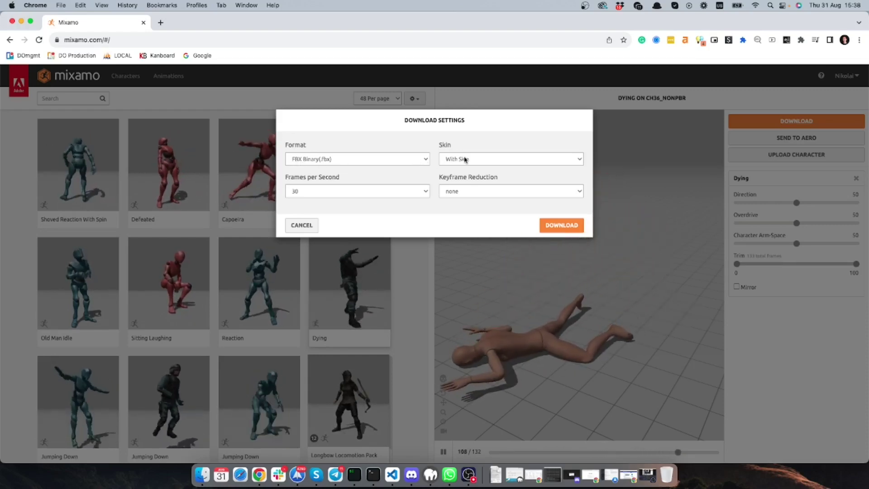
# Download the Dying animation as FBX with skin
pyautogui.click(451, 159)
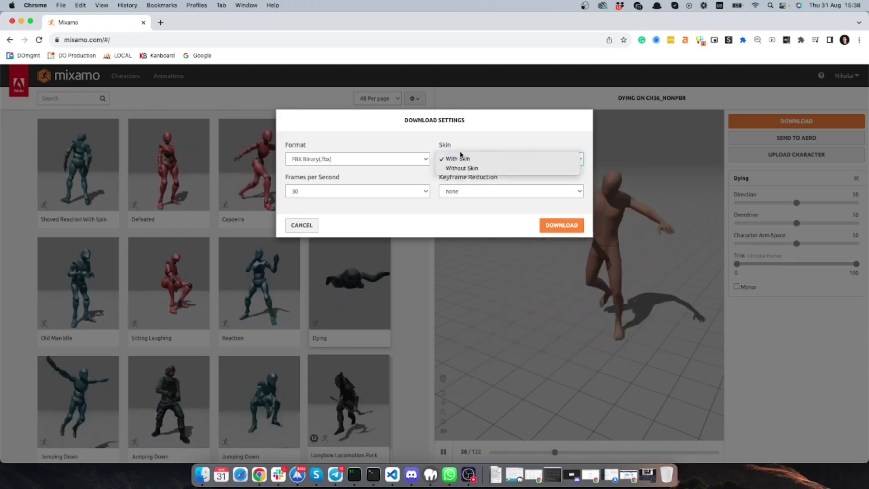
pyautogui.click(458, 157)
pyautogui.click(560, 226)
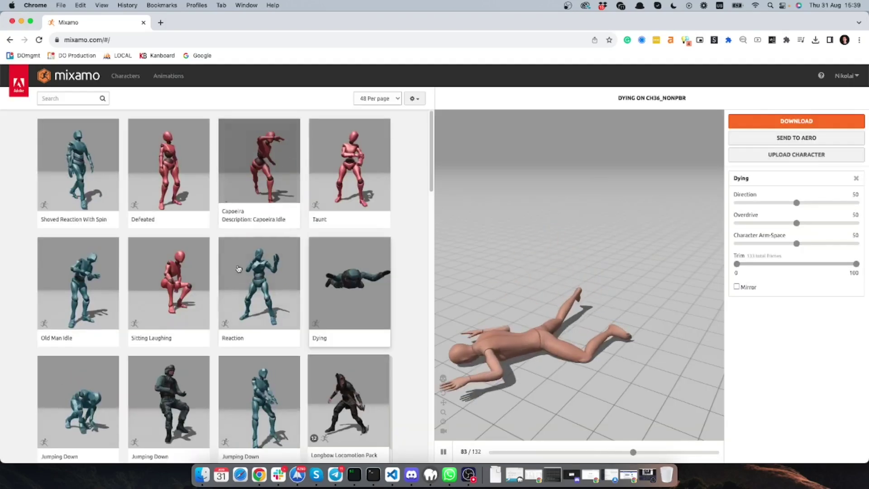
# Download the Reaction animation as FBX without skin
pyautogui.click(240, 272)
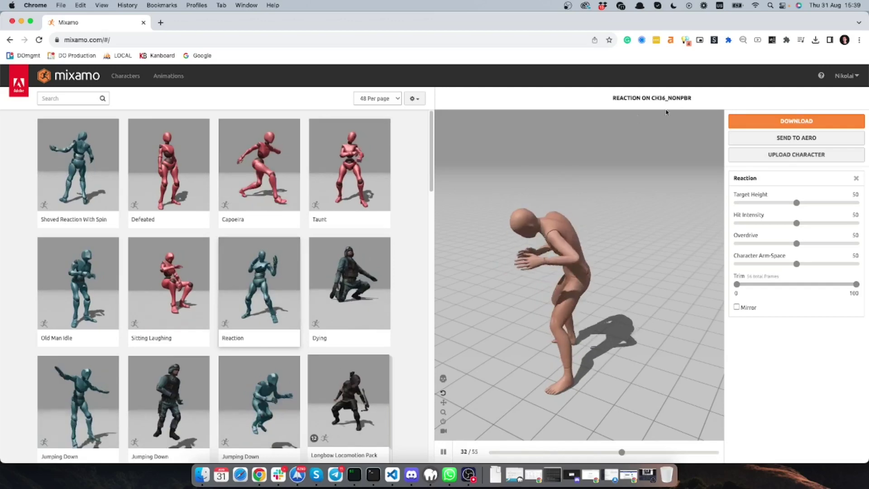
pyautogui.click(796, 120)
pyautogui.click(480, 159)
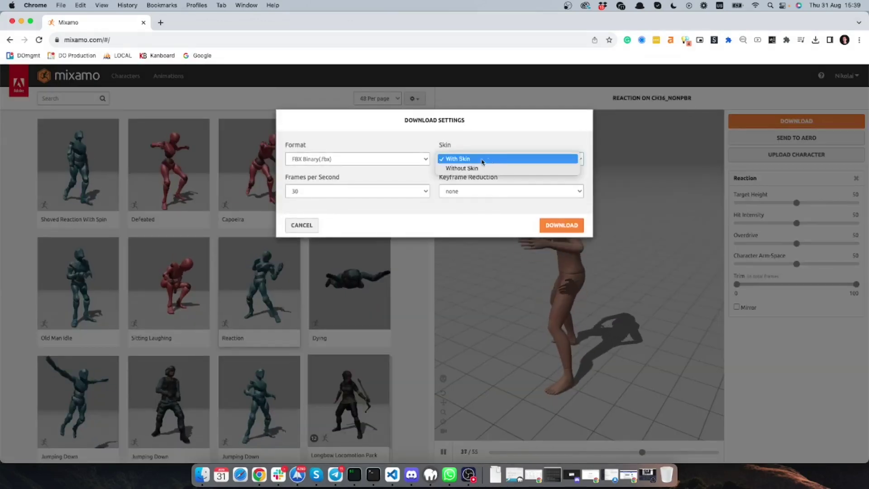
pyautogui.click(457, 168)
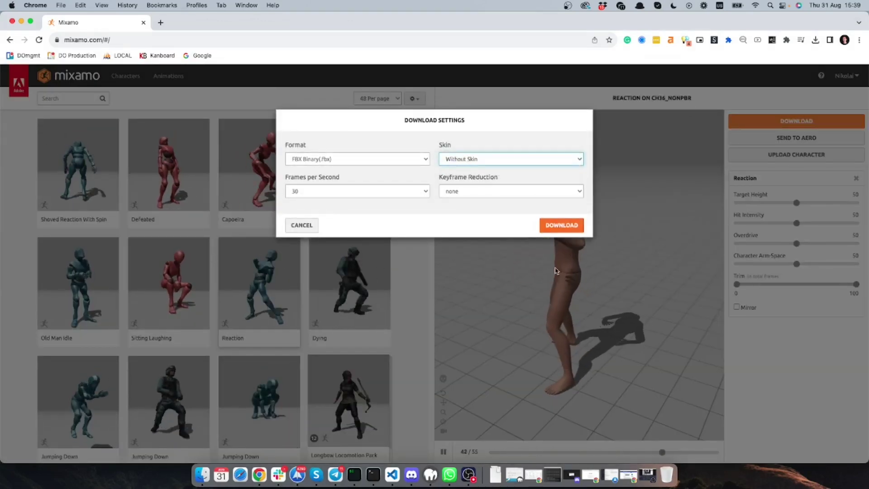
pyautogui.click(561, 225)
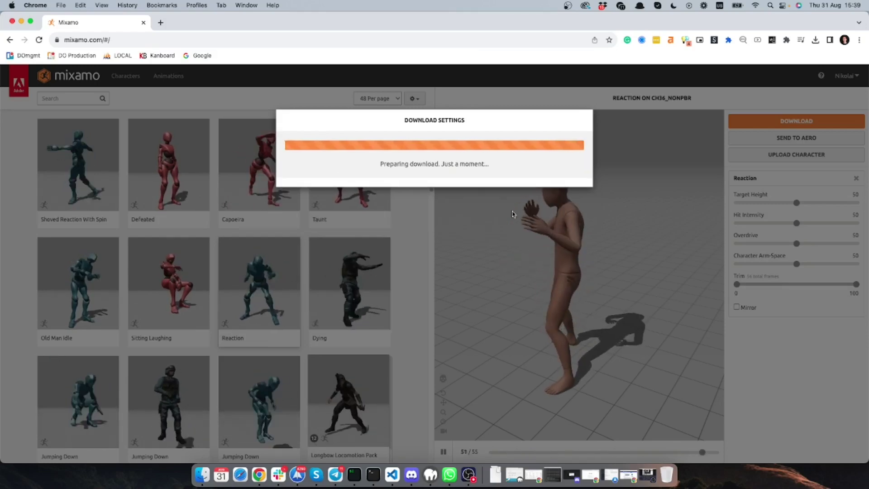
# Download the Praying animation as FBX without skin
pyautogui.scroll(-5, 298, 231)
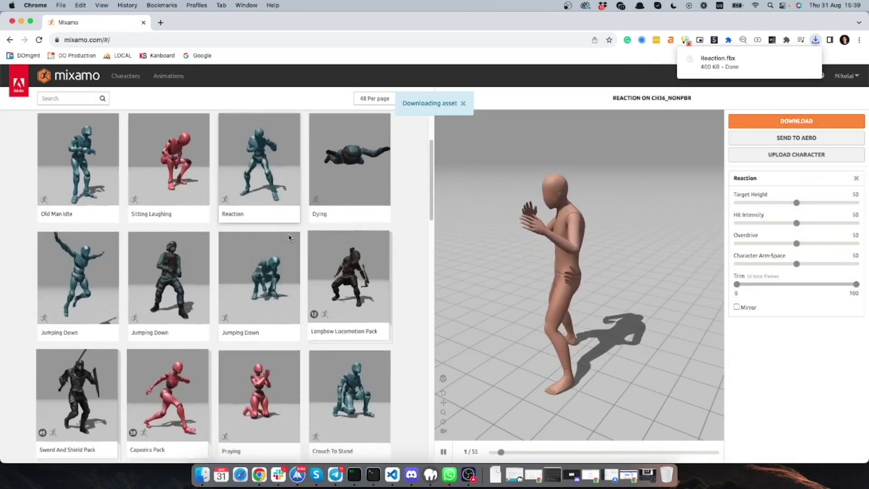
pyautogui.click(285, 328)
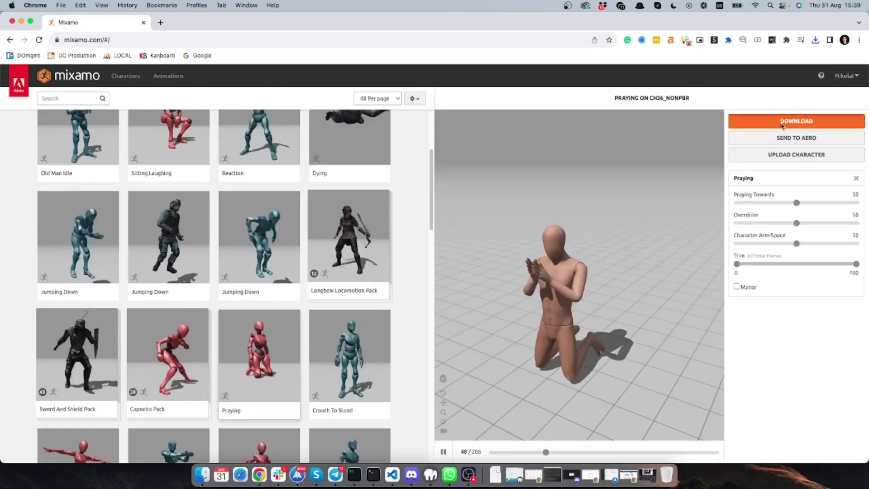
pyautogui.click(796, 120)
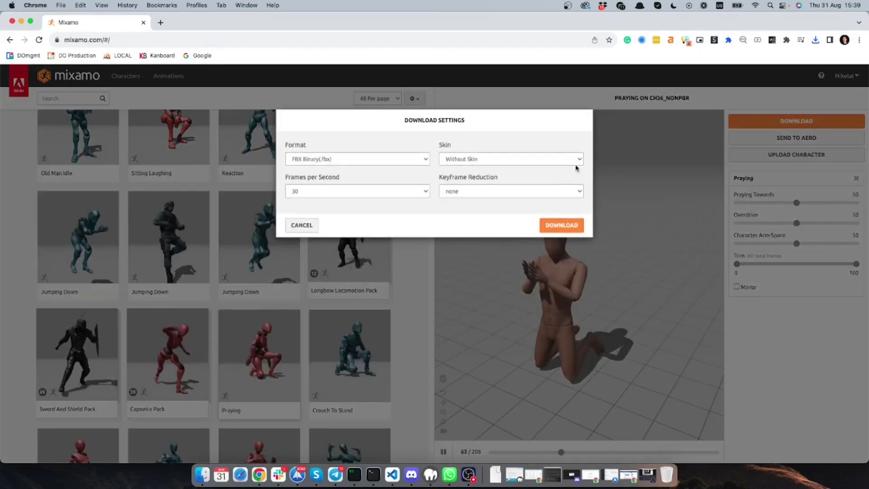
pyautogui.click(556, 225)
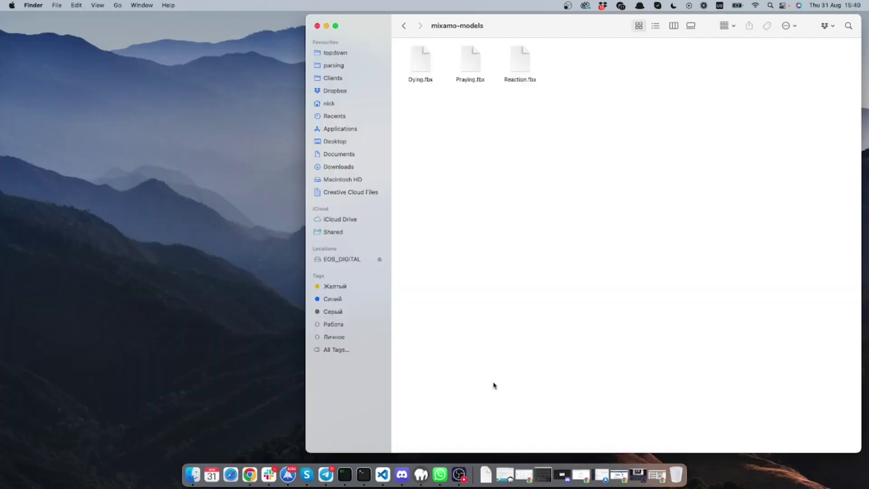
# Check the three downloaded FBX files in Finder and launch Blender via Spotlight
pyautogui.moveTo(662, 223); pyautogui.dragTo(398, 74)
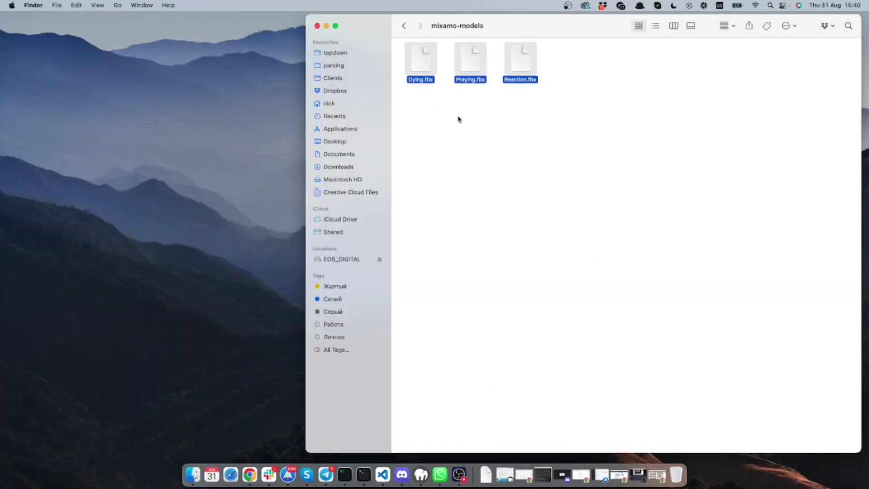
pyautogui.click(456, 120)
pyautogui.press('super+space')
pyautogui.write('b')
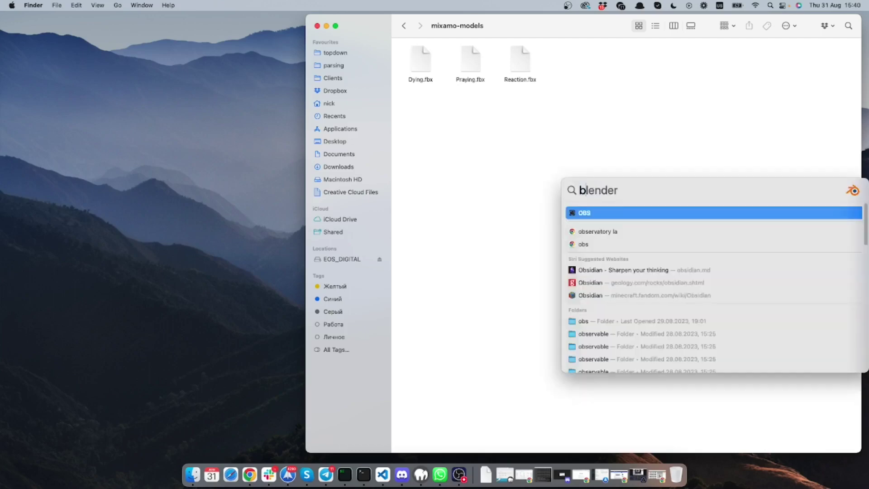
pyautogui.press('Return')
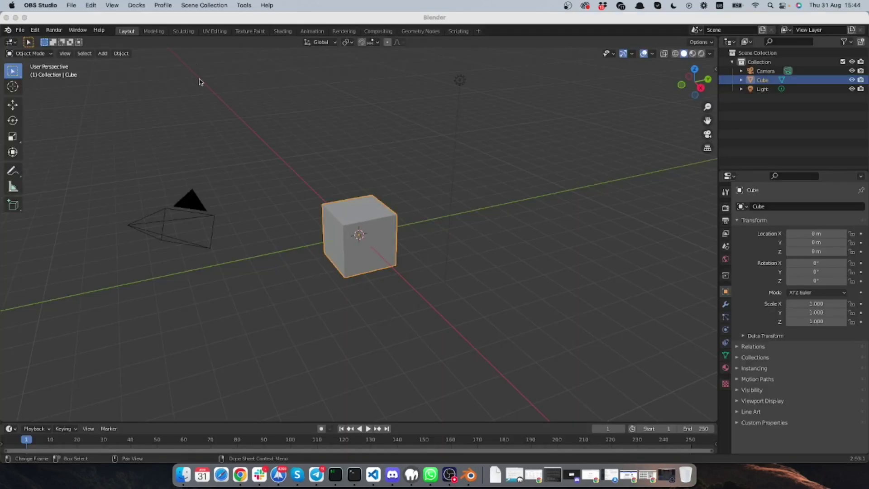
# Delete the default camera, cube and light
pyautogui.click(140, 69)
pyautogui.moveTo(130, 66); pyautogui.dragTo(535, 325)
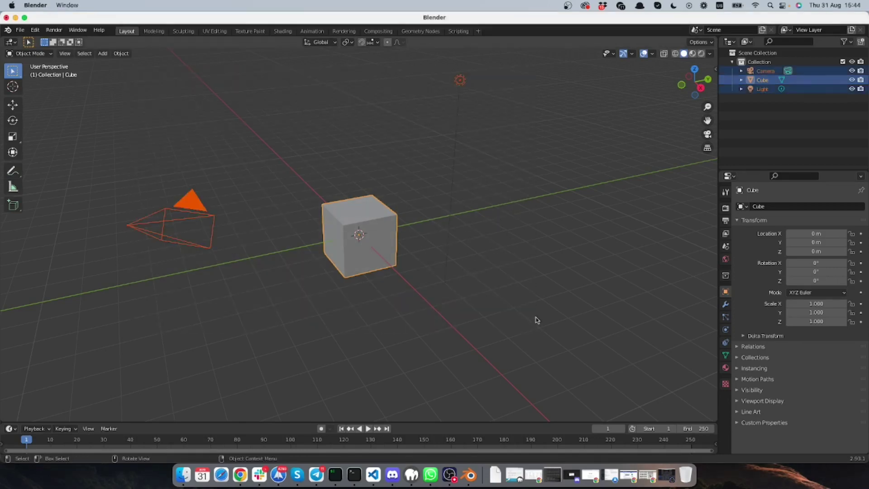
pyautogui.press('x')
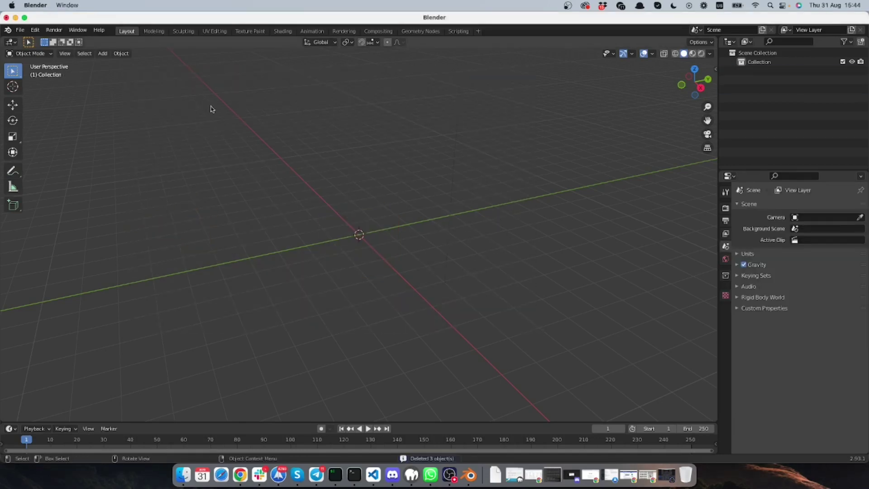
# Import the Dying, Praying and Reaction FBX files from Desktop/mixamo-models
pyautogui.click(20, 29)
pyautogui.moveTo(62, 156)
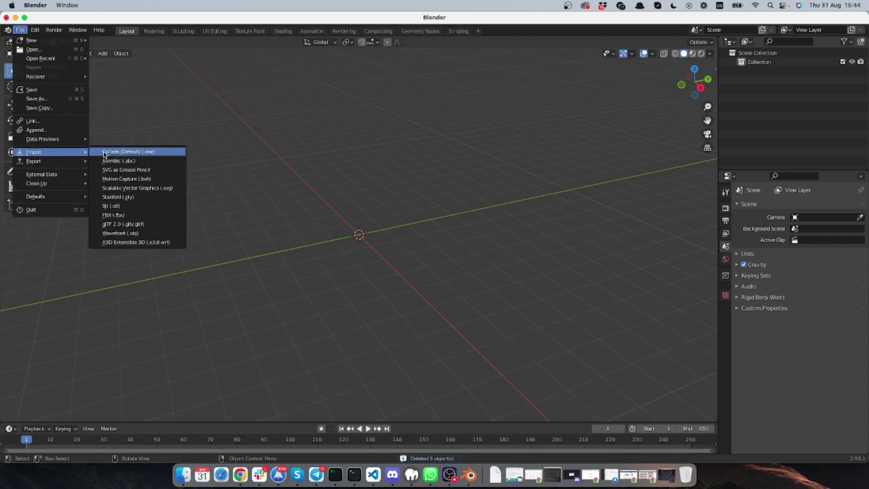
pyautogui.click(113, 215)
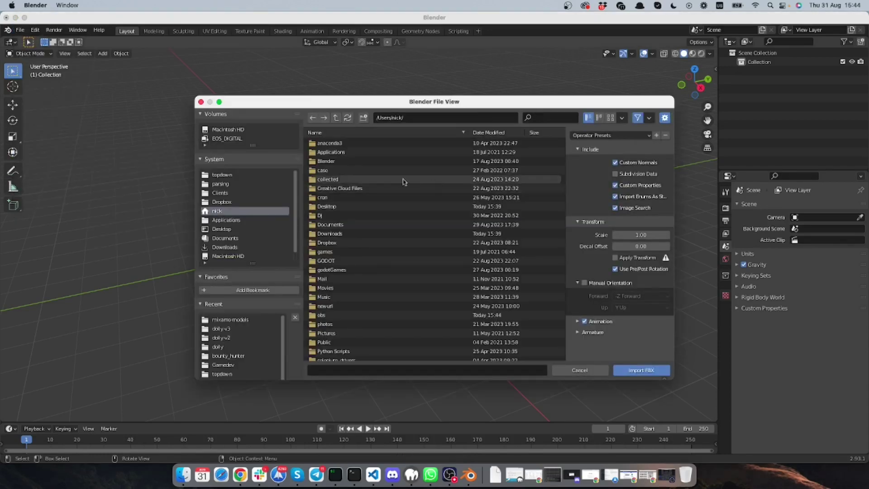
pyautogui.click(234, 229)
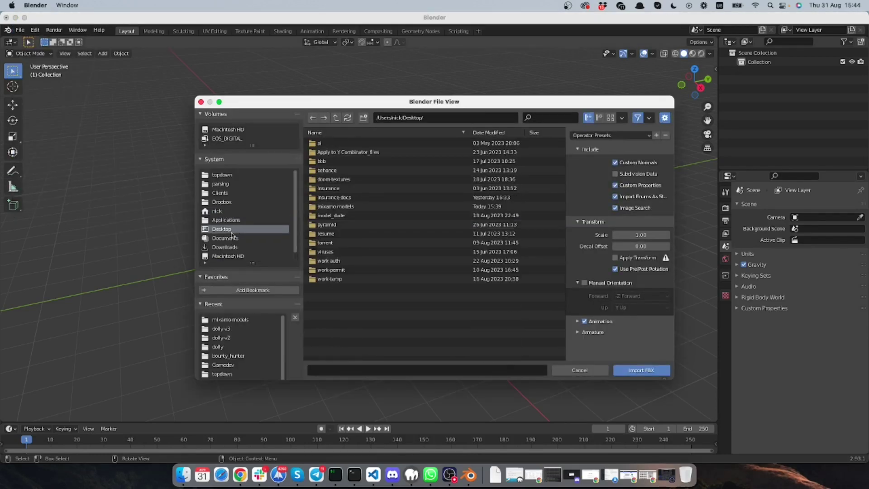
pyautogui.click(326, 207)
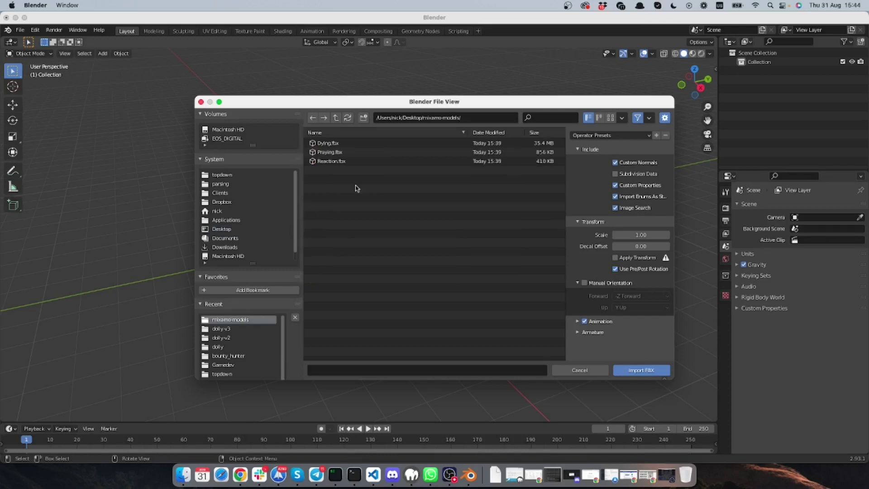
pyautogui.moveTo(395, 206); pyautogui.dragTo(307, 136)
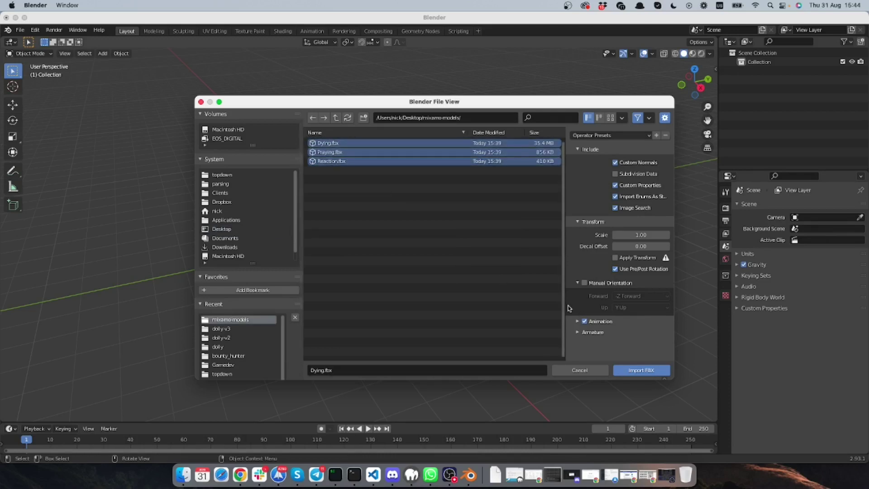
pyautogui.click(644, 372)
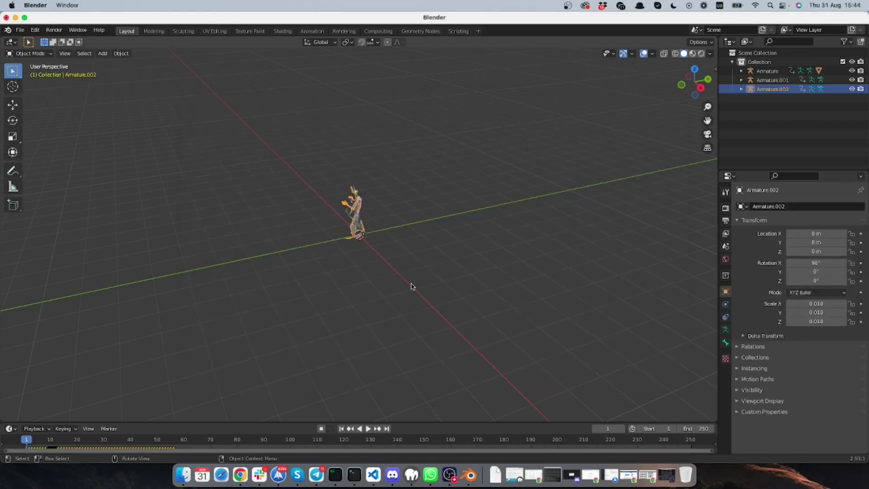
# Delete Armature.001 and Armature.002, then select the remaining Ch36 character mesh
pyautogui.scroll(6, 372, 189)
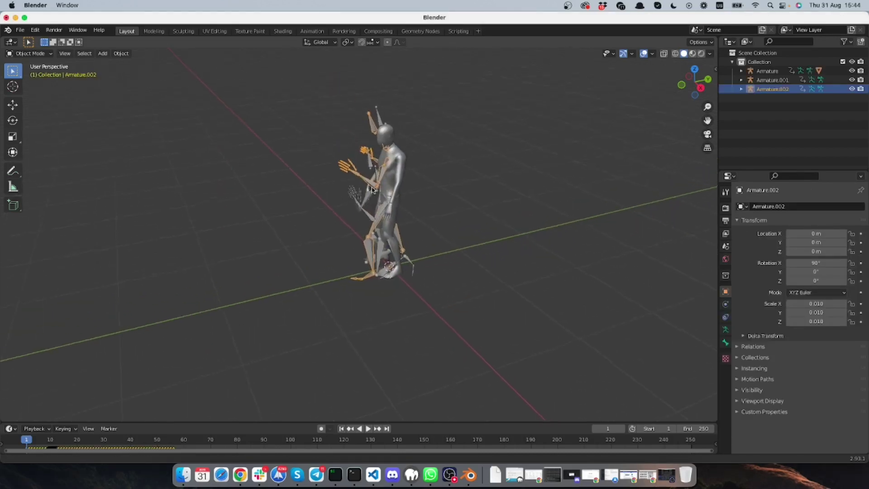
pyautogui.moveTo(372, 190); pyautogui.dragTo(405, 201, button='middle')
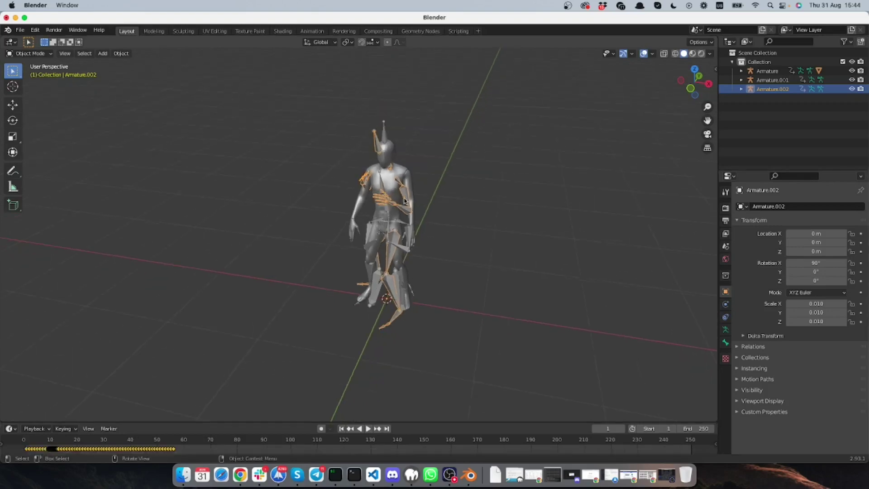
pyautogui.moveTo(351, 186); pyautogui.dragTo(468, 164, button='middle')
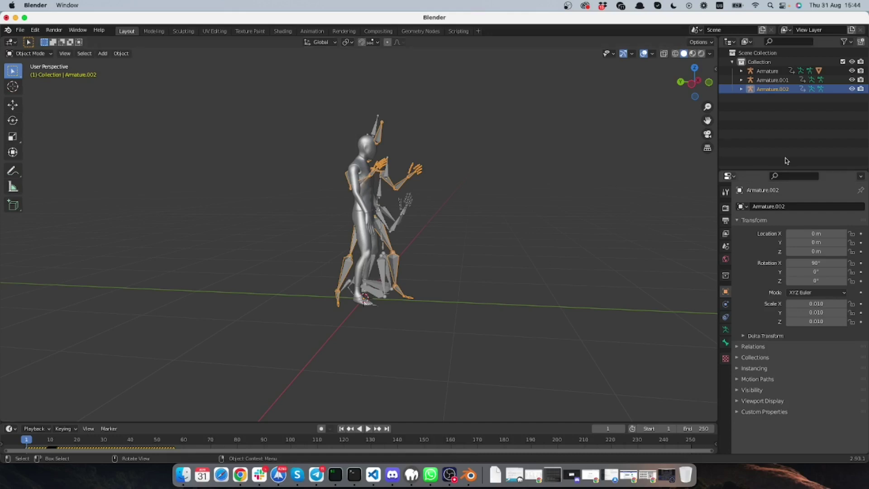
pyautogui.keyDown('shift'); pyautogui.click(772, 80); pyautogui.keyUp('shift')
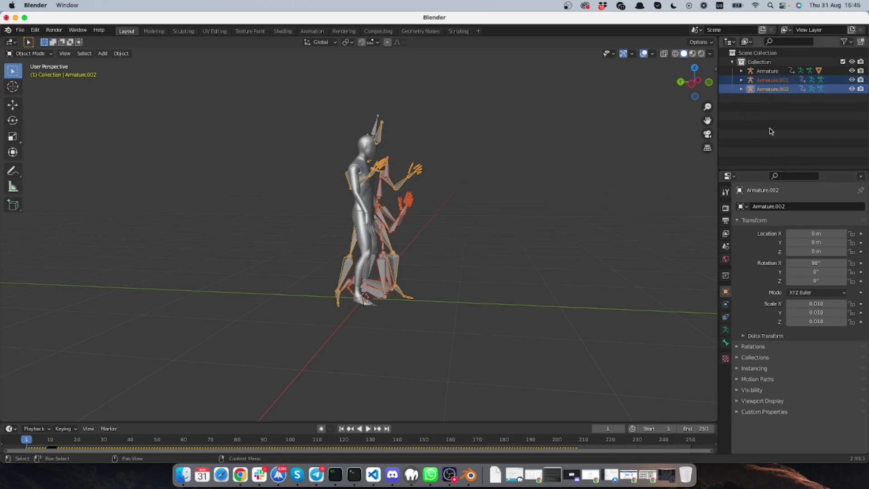
pyautogui.press('Delete')
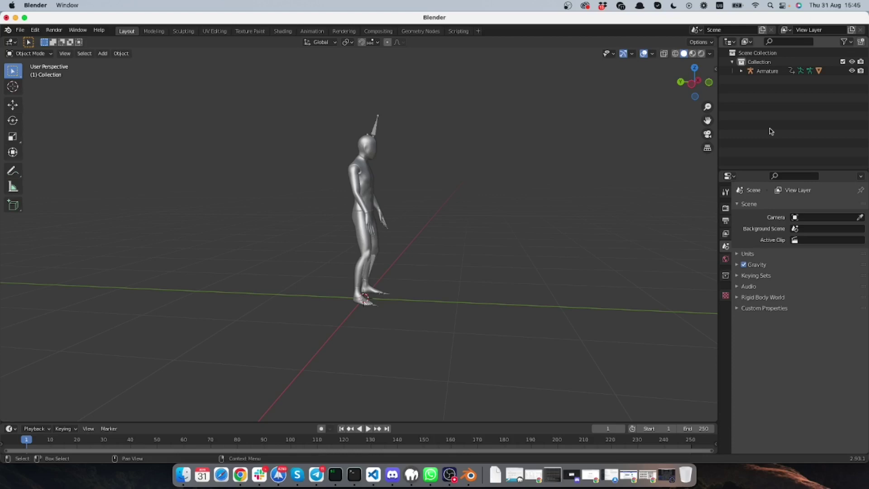
pyautogui.moveTo(364, 98); pyautogui.dragTo(398, 128)
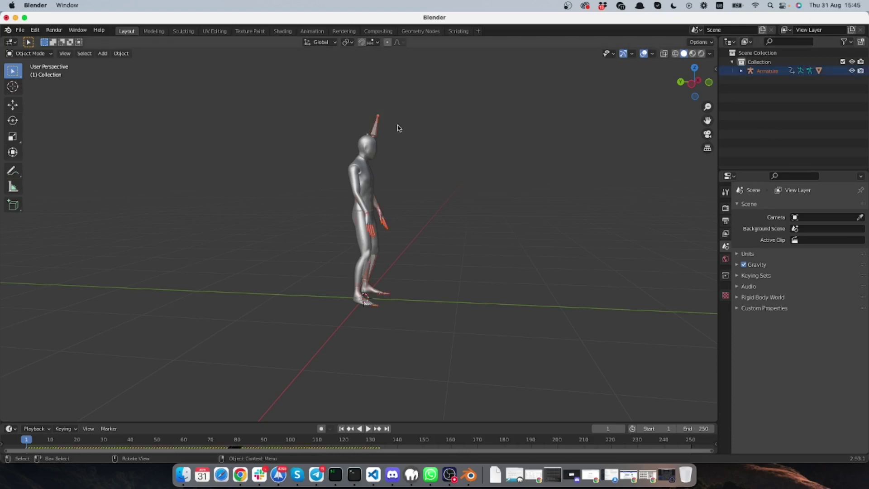
pyautogui.click(366, 164)
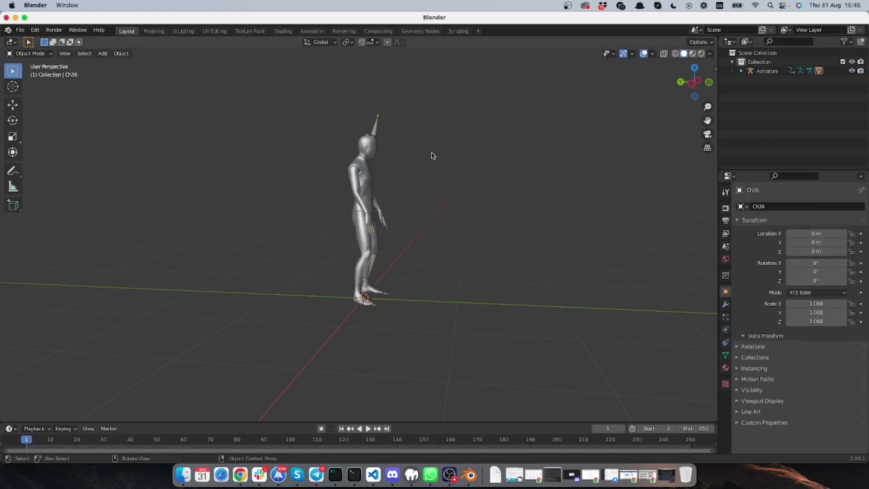
# Switch to the Animation workspace with an enlarged Dope Sheet in Action Editor mode
pyautogui.moveTo(252, 423); pyautogui.dragTo(254, 334)
pyautogui.click(312, 31)
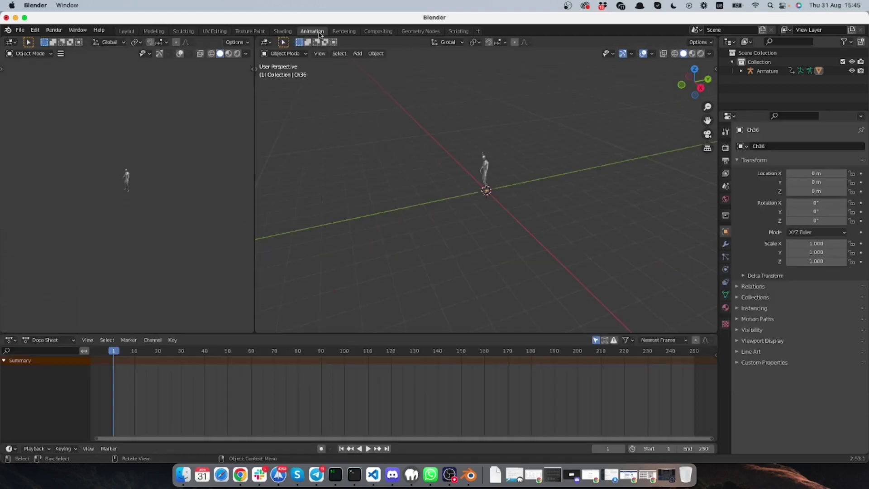
pyautogui.click(57, 340)
pyautogui.click(68, 360)
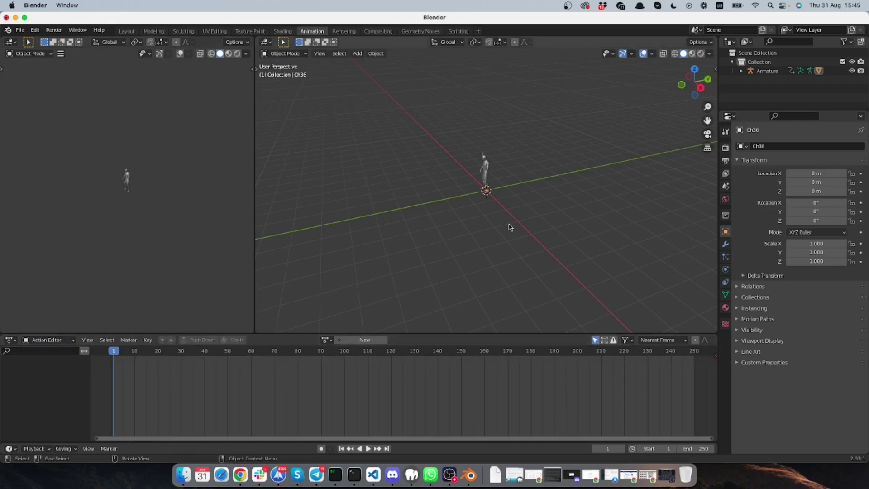
# Make the Armature active and bring up its list of actions
pyautogui.moveTo(437, 107); pyautogui.dragTo(542, 235)
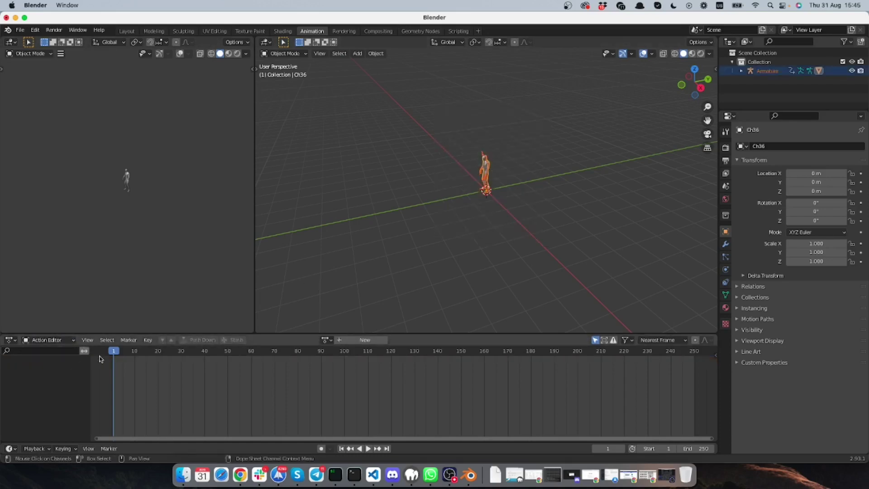
pyautogui.click(771, 71)
pyautogui.scroll(6, 498, 135)
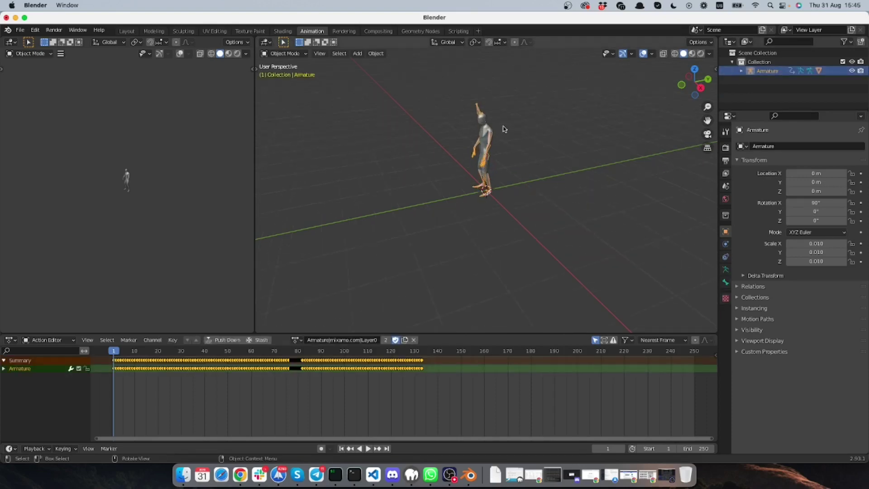
pyautogui.moveTo(618, 126); pyautogui.dragTo(520, 134, button='middle')
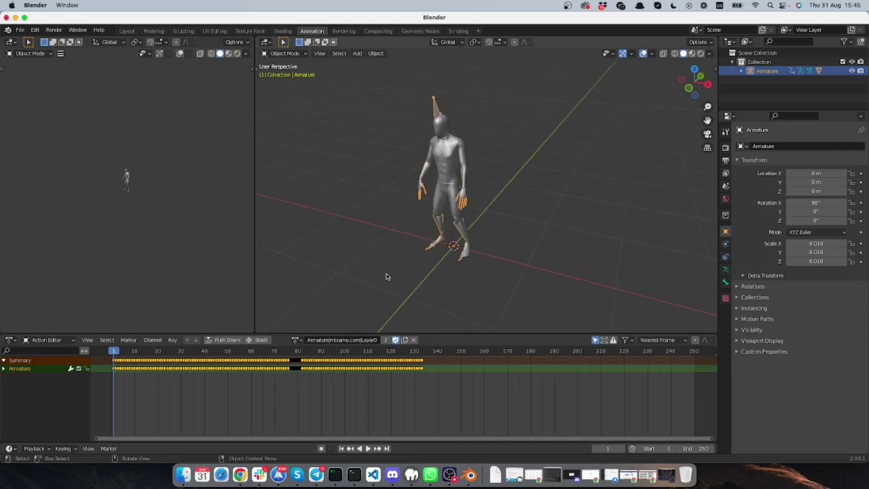
pyautogui.click(296, 340)
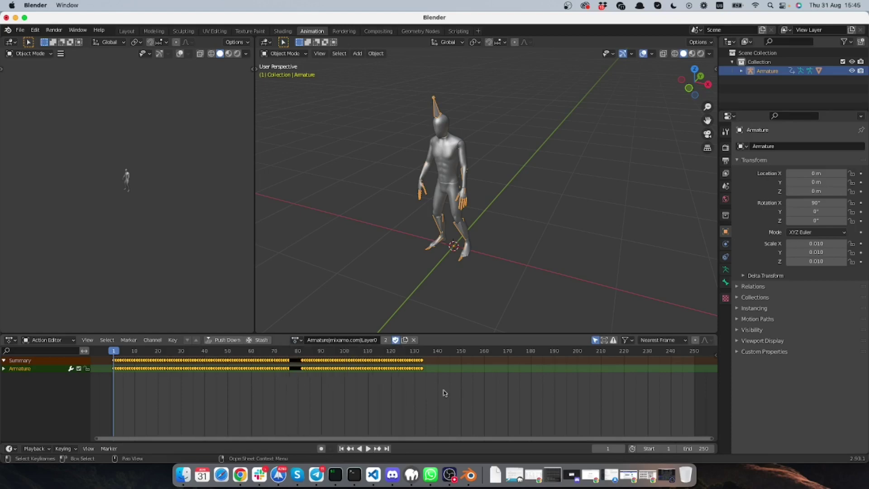
# Assign the Armature.001 action and push it down onto an NLA track
pyautogui.click(296, 339)
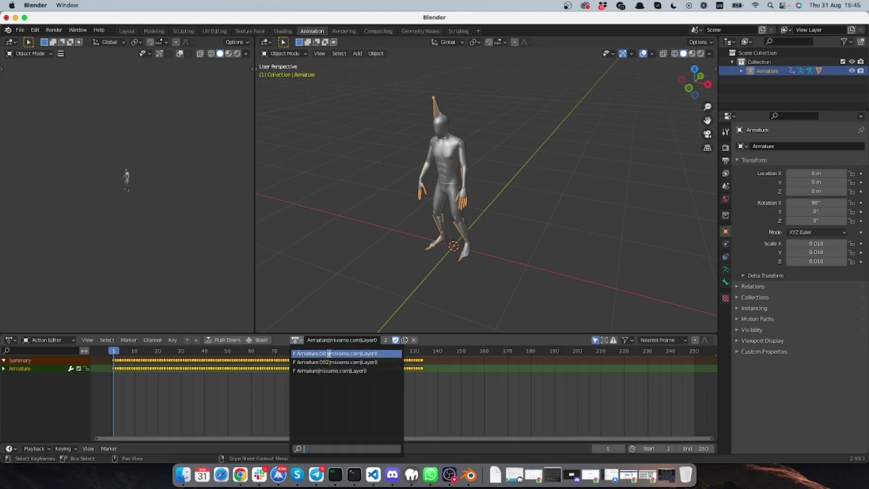
pyautogui.click(330, 354)
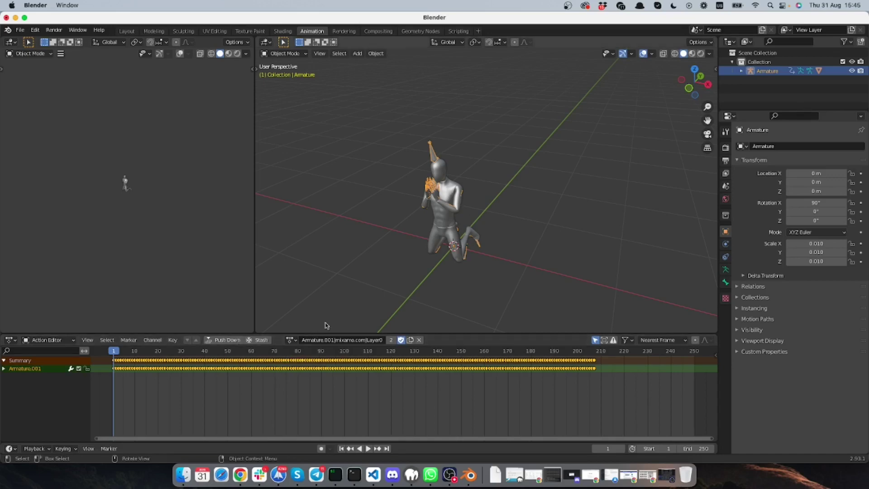
pyautogui.click(290, 340)
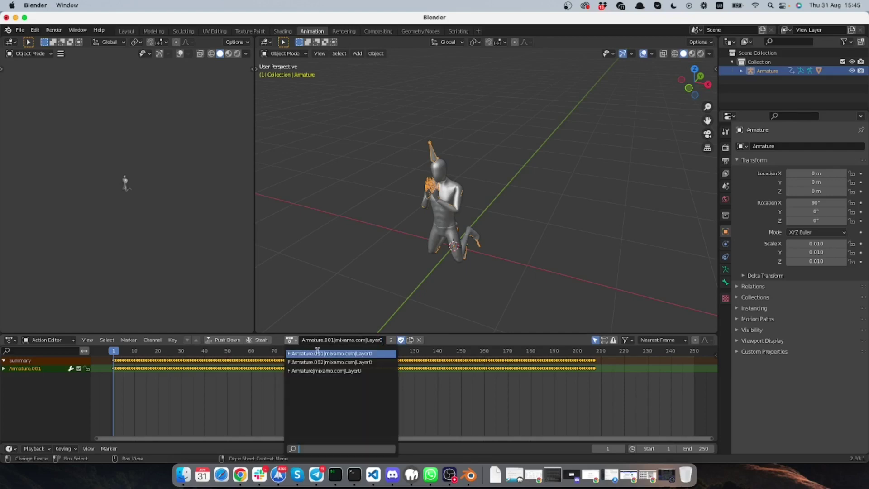
pyautogui.click(223, 340)
# Push down the Armature.002 and Armature|mixamo.com|Layer0 actions too
pyautogui.click(327, 340)
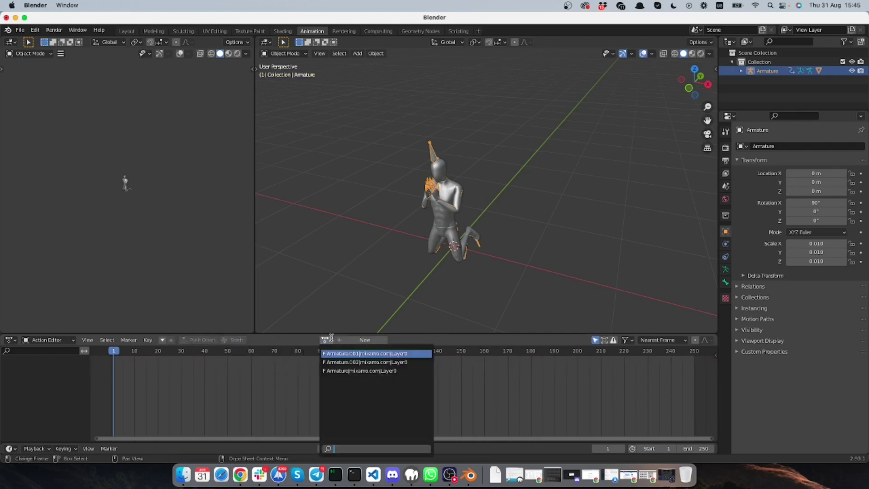
pyautogui.click(344, 364)
pyautogui.click(224, 340)
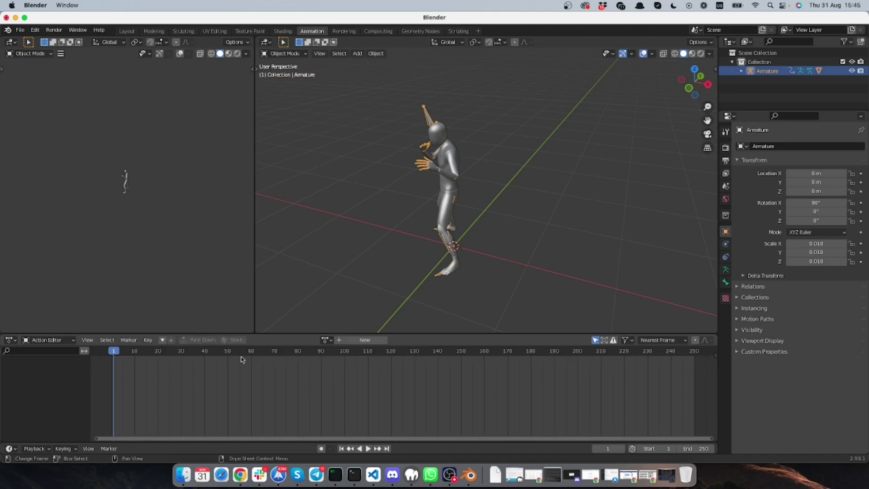
pyautogui.click(327, 340)
pyautogui.click(347, 371)
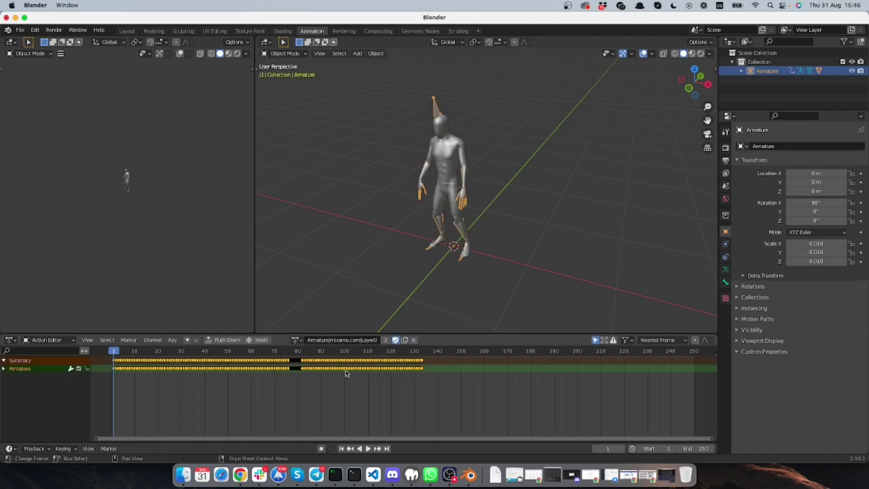
pyautogui.click(223, 340)
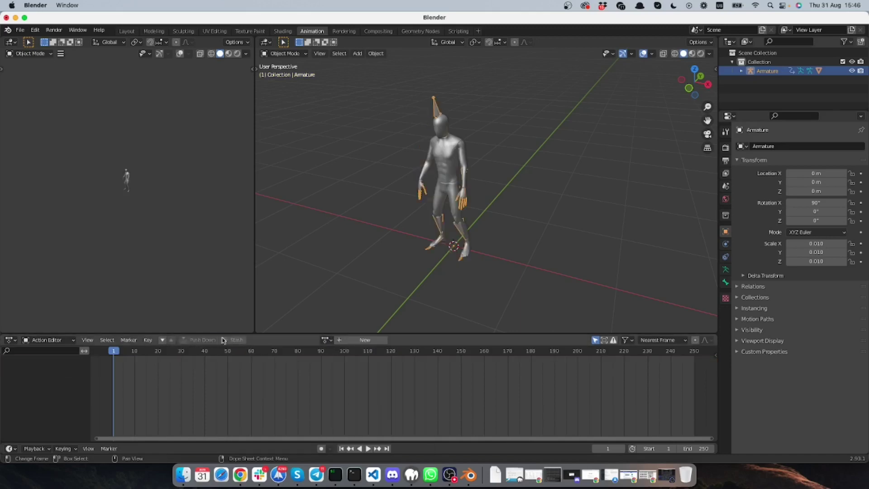
# Preview each action, then reassign Armature.001 and scrub back to frame 0
pyautogui.click(328, 339)
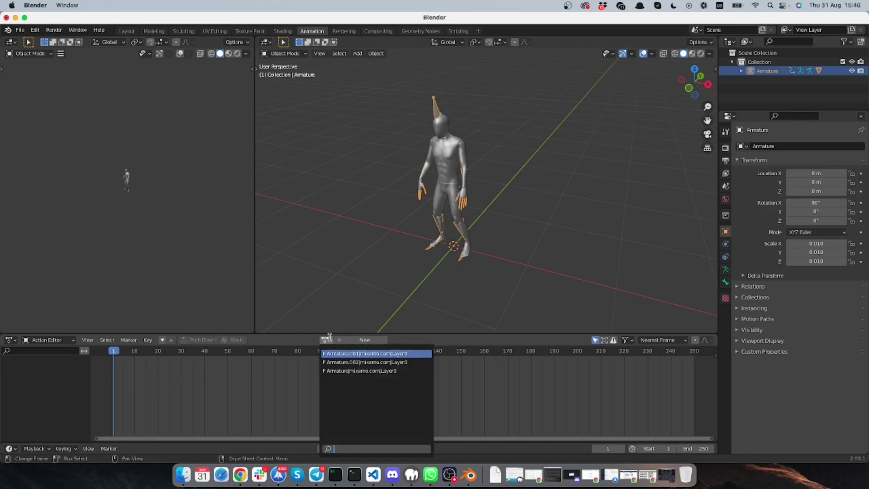
pyautogui.click(349, 357)
pyautogui.click(291, 340)
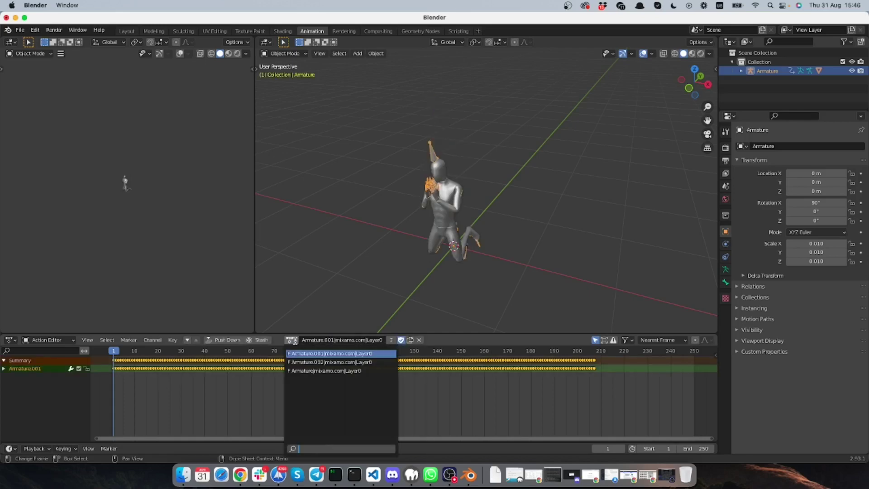
pyautogui.click(311, 362)
pyautogui.click(291, 340)
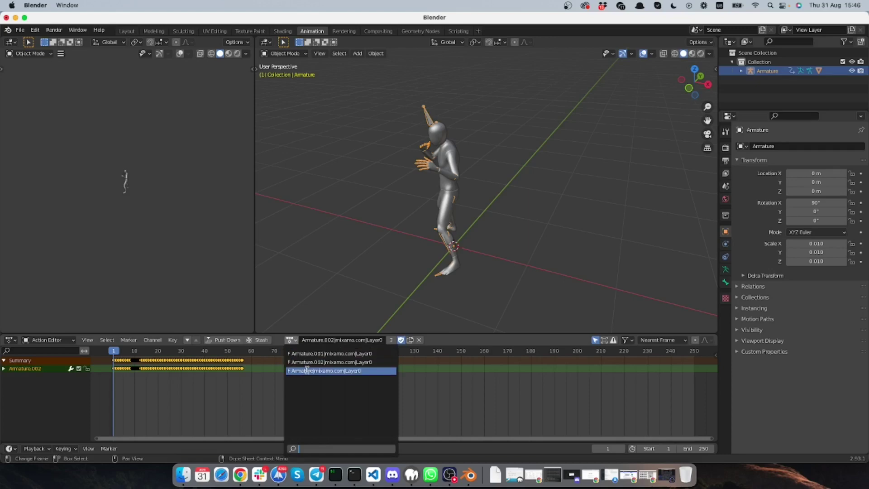
pyautogui.click(313, 371)
pyautogui.click(296, 340)
pyautogui.click(360, 359)
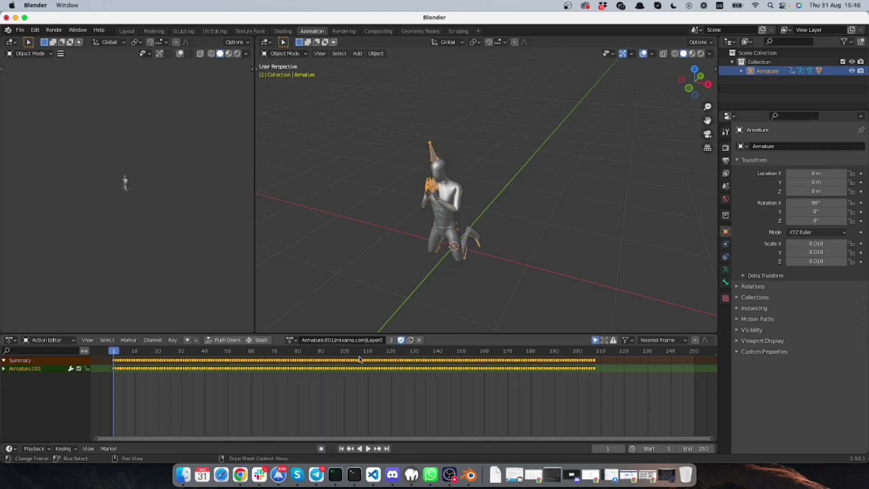
pyautogui.moveTo(110, 366)
pyautogui.mouseDown()
pyautogui.moveTo(262, 360)
pyautogui.moveTo(102, 358)
pyautogui.mouseUp()
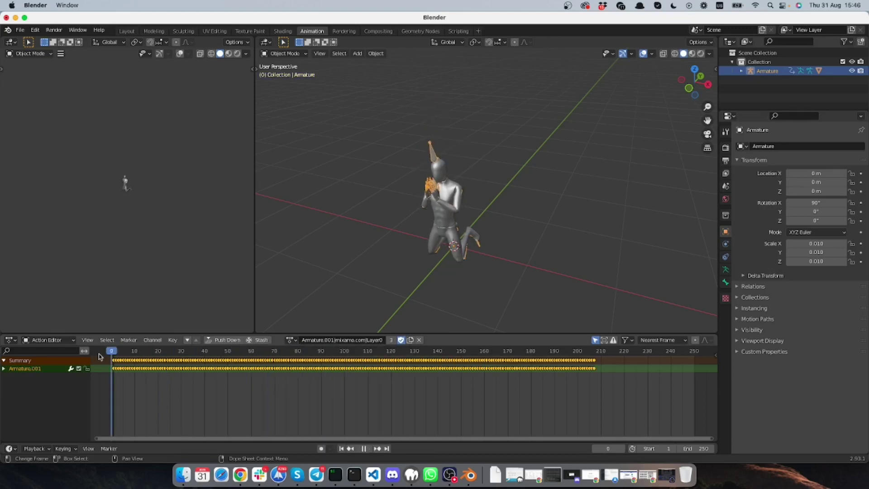
# Rename the Armature.001 action to 'pray'
pyautogui.doubleClick(380, 340)
pyautogui.write('pray')
pyautogui.press('Return')
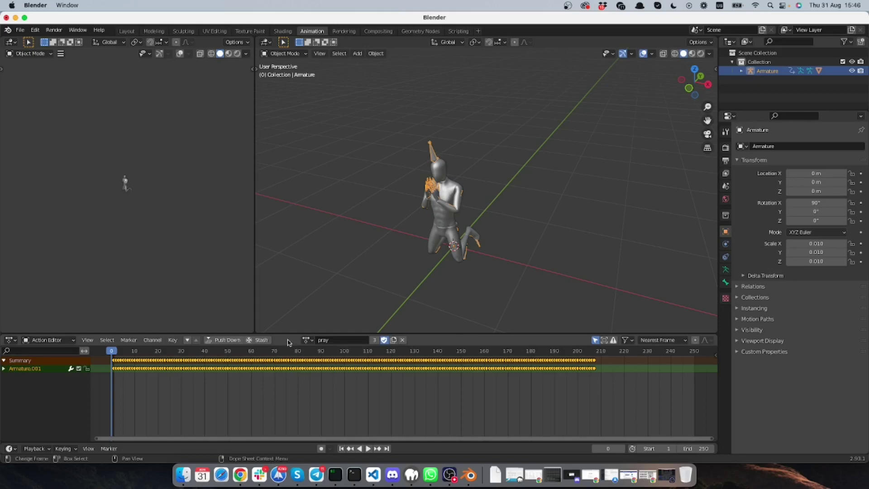
# Assign Armature.002, play it to check, and rename it 'hit'
pyautogui.click(307, 340)
pyautogui.click(320, 356)
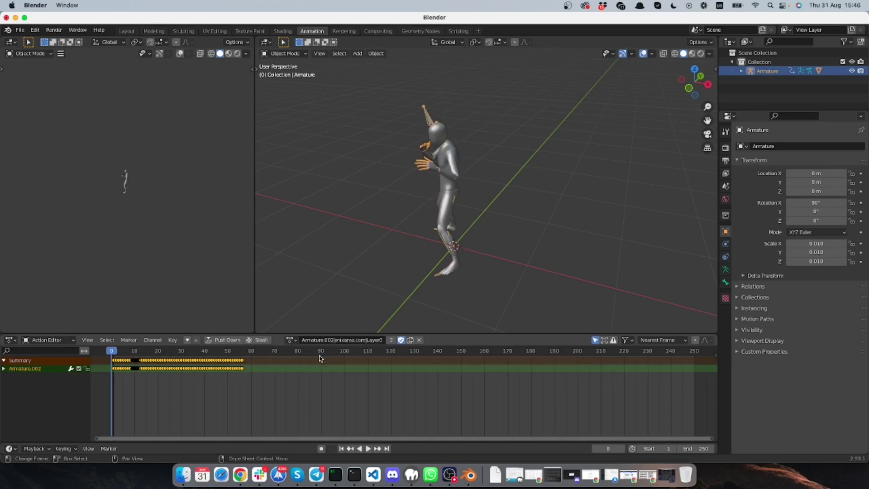
pyautogui.press('space')
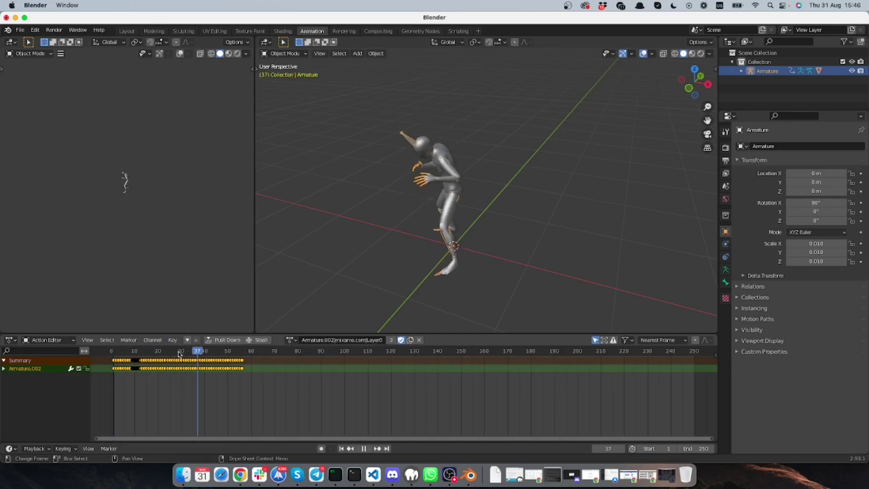
pyautogui.press('Escape')
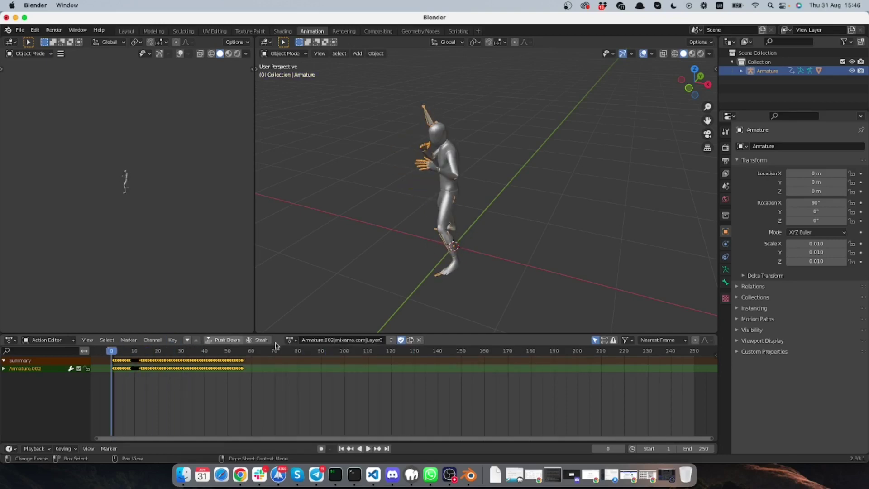
pyautogui.click(382, 340)
pyautogui.write('hit')
pyautogui.press('Return')
# Assign Armature|mixamo.com|Layer0 and rename it 'dying'
pyautogui.click(307, 339)
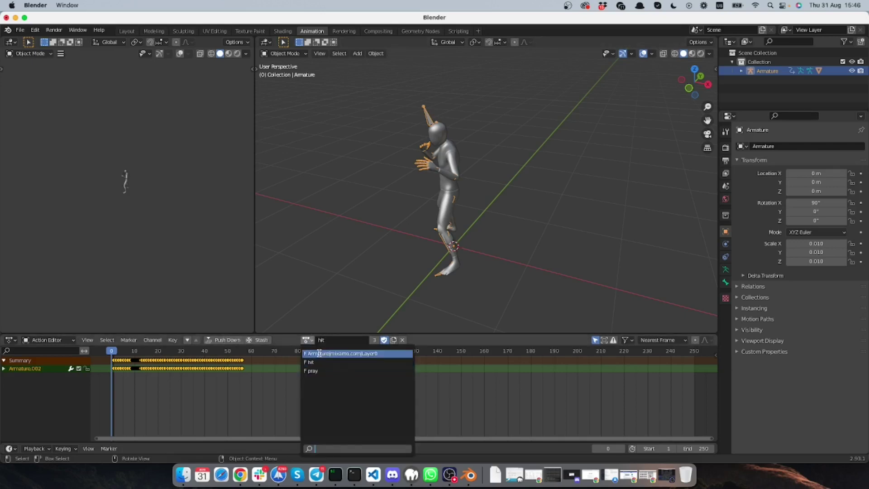
pyautogui.click(319, 353)
pyautogui.moveTo(112, 354)
pyautogui.mouseDown()
pyautogui.moveTo(320, 348)
pyautogui.moveTo(112, 351)
pyautogui.mouseUp()
pyautogui.click(340, 340)
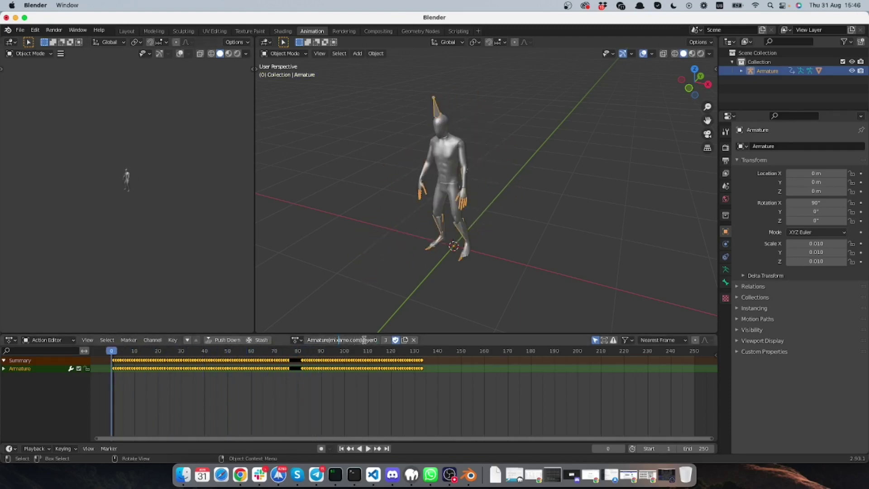
pyautogui.moveTo(378, 340); pyautogui.dragTo(251, 335)
pyautogui.write('dying')
pyautogui.press('Return')
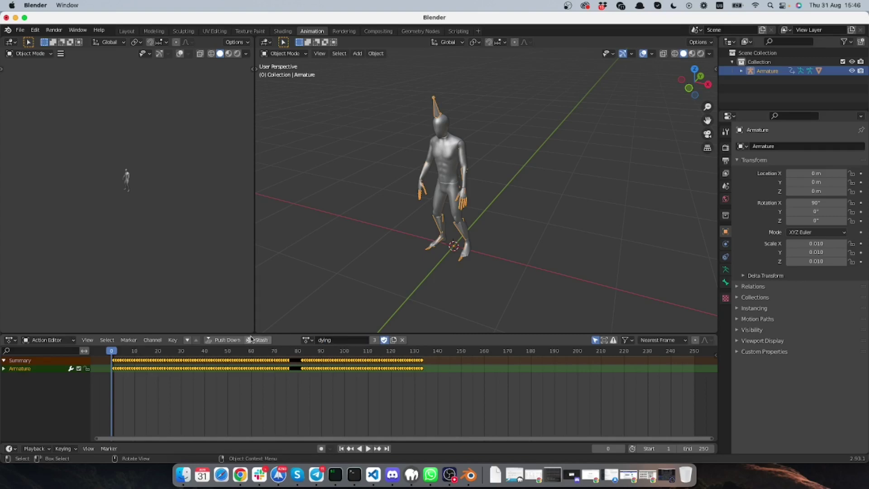
# Deselect the armature and orbit the view so the figure faces forward
pyautogui.click(413, 236)
pyautogui.moveTo(290, 334); pyautogui.dragTo(290, 344)
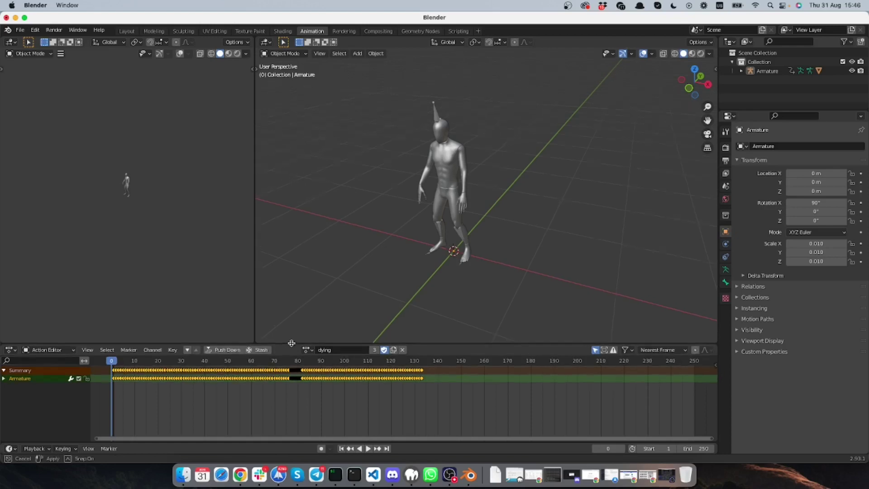
pyautogui.moveTo(419, 216); pyautogui.dragTo(446, 195, button='middle')
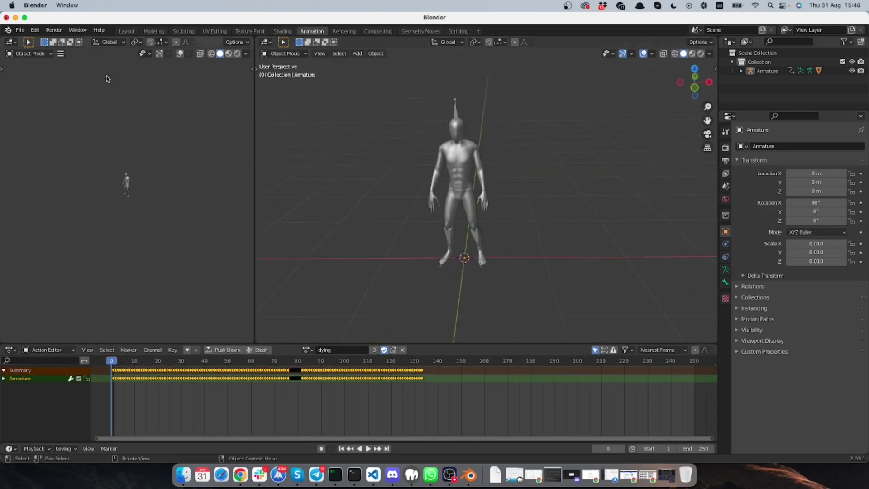
# Export the scene as glTF 2.0 'model.glb' into Desktop/mixamo-models, then close Blender
pyautogui.click(20, 30)
pyautogui.moveTo(62, 162)
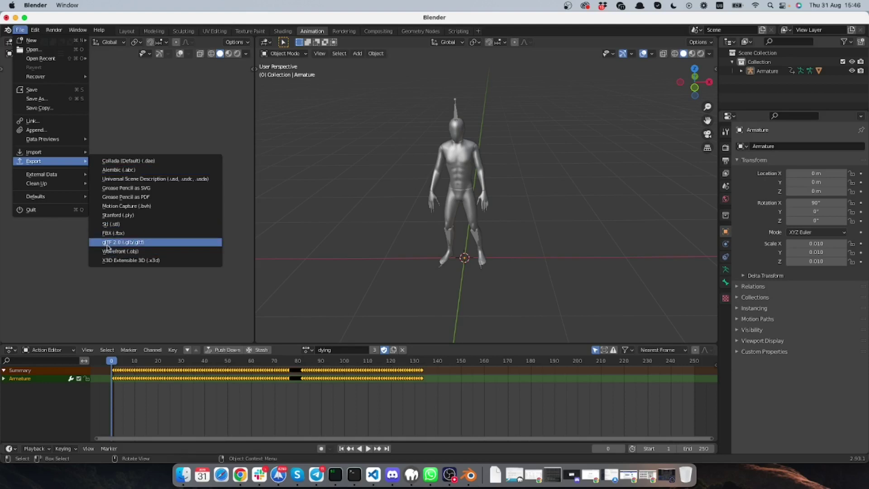
pyautogui.click(109, 243)
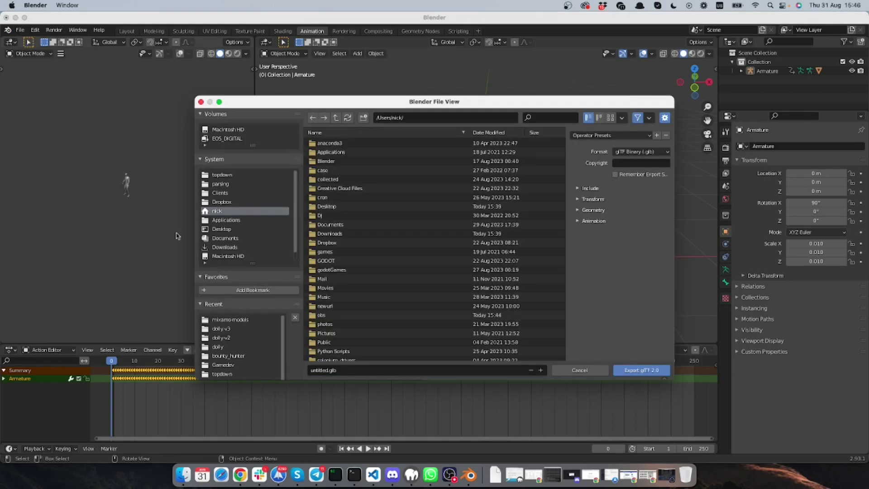
pyautogui.click(222, 229)
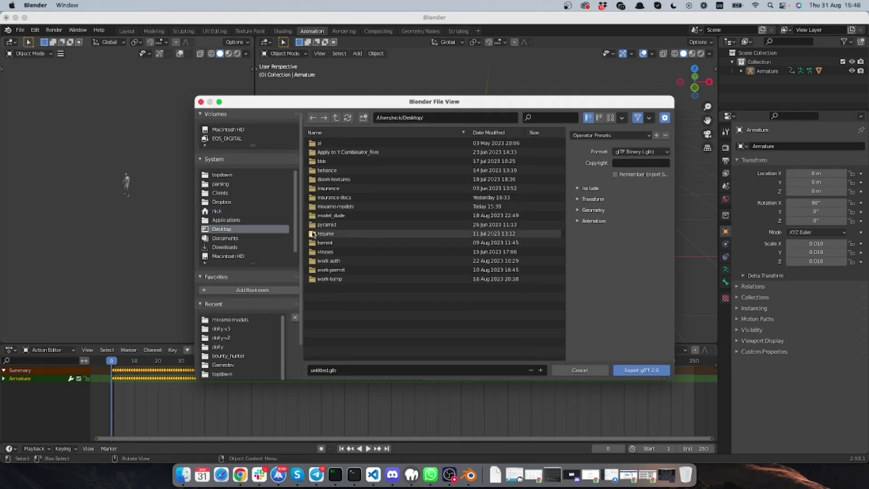
pyautogui.click(398, 207)
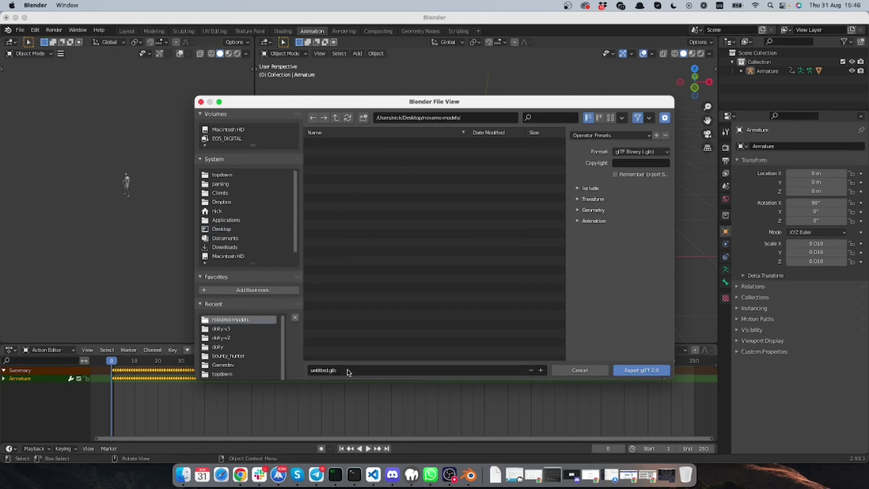
pyautogui.click(361, 368)
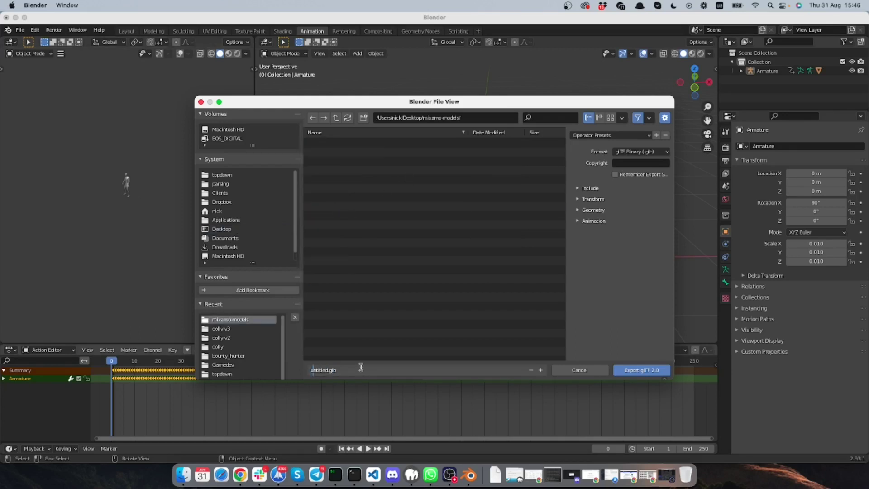
pyautogui.press('BackSpace')
pyautogui.press('BackSpace')
pyautogui.press('BackSpace')
pyautogui.press('BackSpace')
pyautogui.press('BackSpace')
pyautogui.press('BackSpace')
pyautogui.press('BackSpace')
pyautogui.press('BackSpace')
pyautogui.write('model')
pyautogui.press('Return')
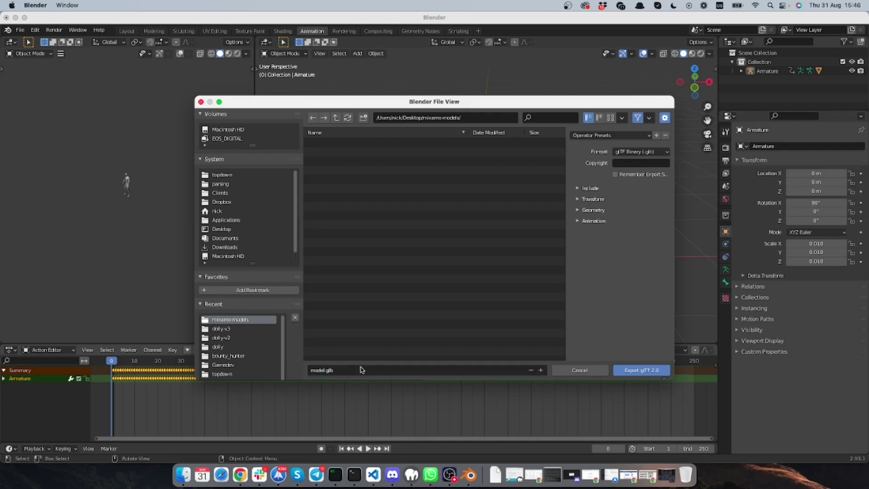
pyautogui.click(636, 371)
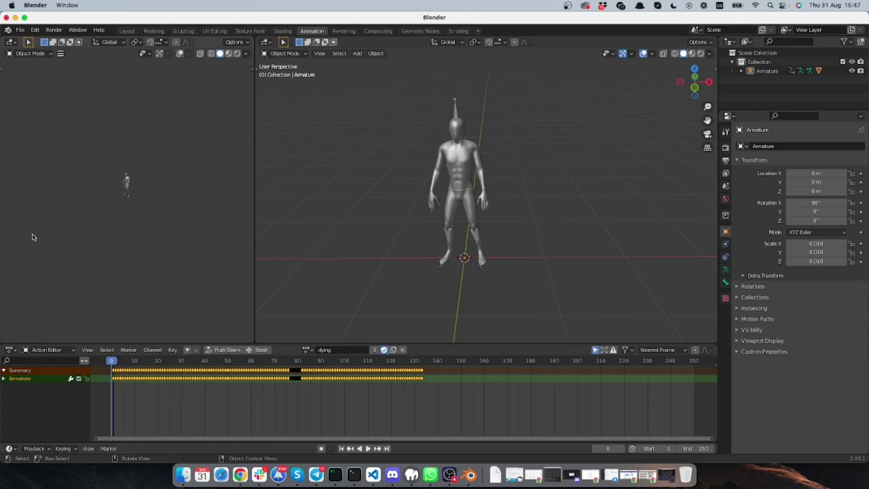
pyautogui.click(6, 17)
# Discard Blender's changes, create a 3D Scene root, and drag model.glb into Godot's FileSystem
pyautogui.click(392, 263)
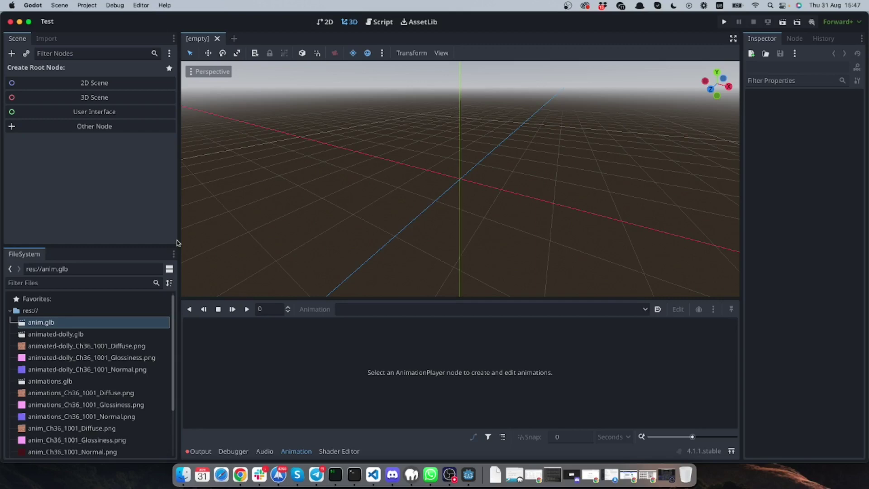
pyautogui.click(100, 97)
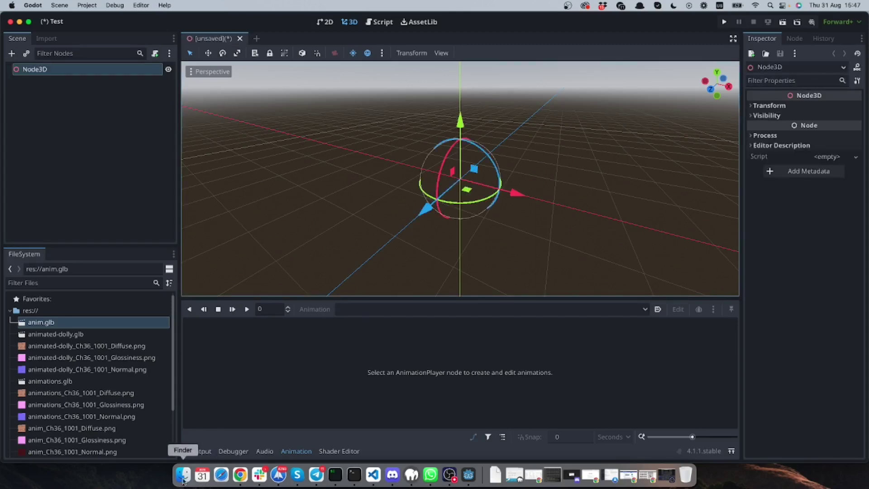
pyautogui.click(183, 474)
pyautogui.click(564, 64)
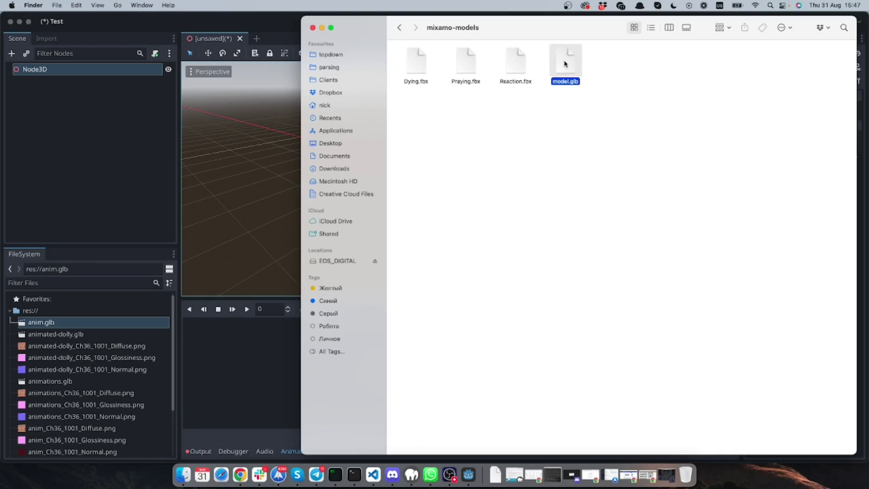
pyautogui.moveTo(566, 71); pyautogui.dragTo(119, 334)
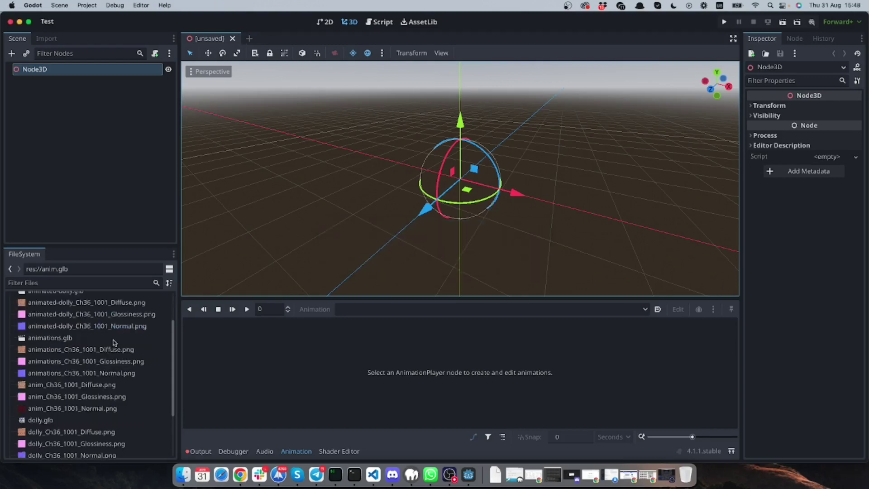
pyautogui.scroll(-5, 114, 342)
pyautogui.click(51, 414)
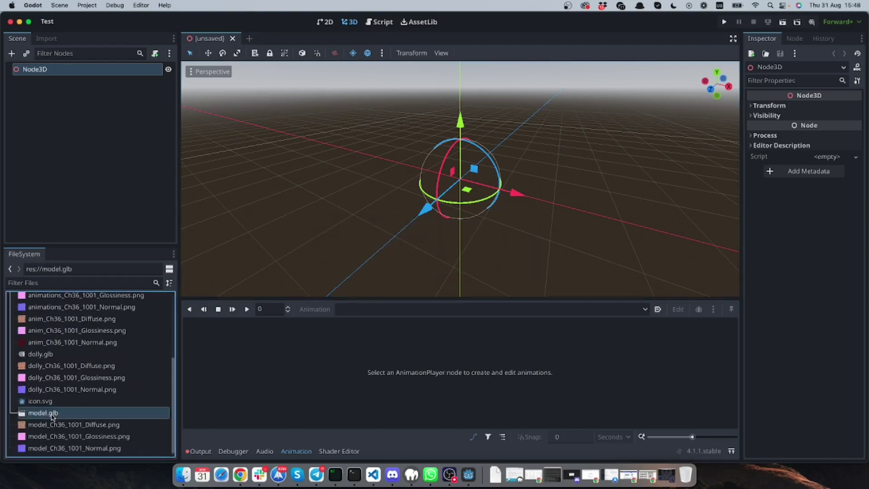
pyautogui.rightClick(47, 414)
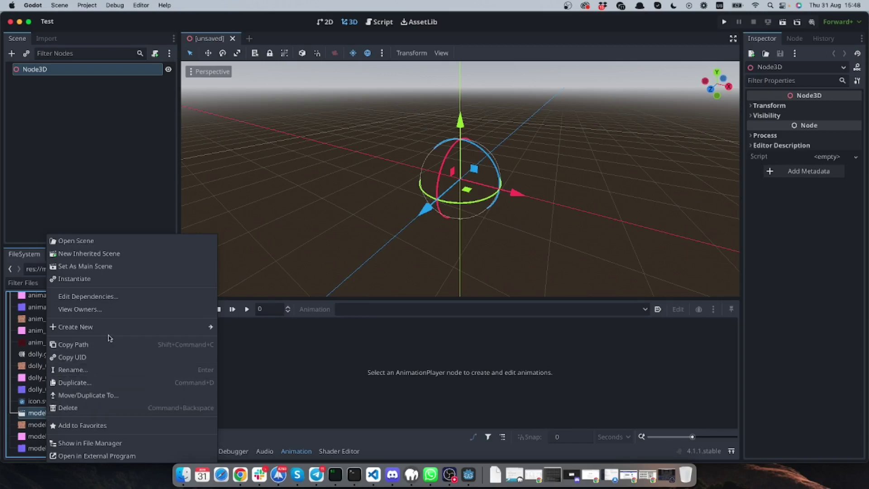
# Create a New Inherited Scene from model.glb and orbit around the character
pyautogui.click(103, 254)
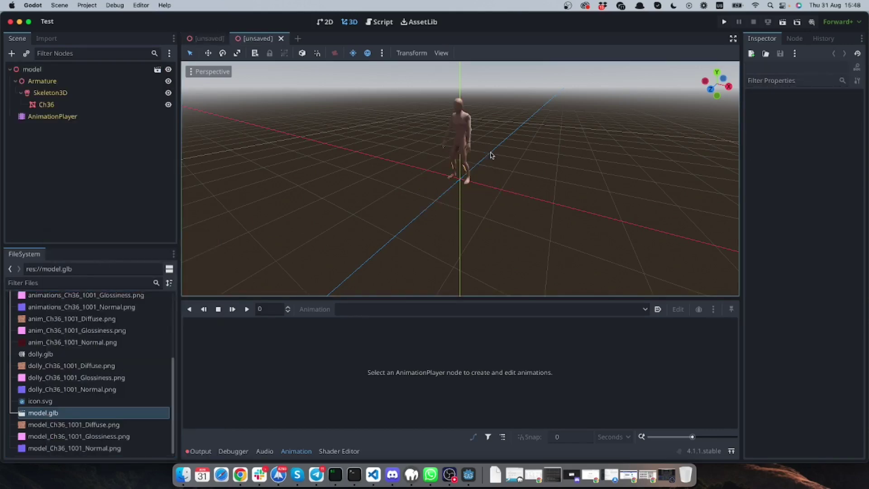
pyautogui.scroll(5, 479, 167)
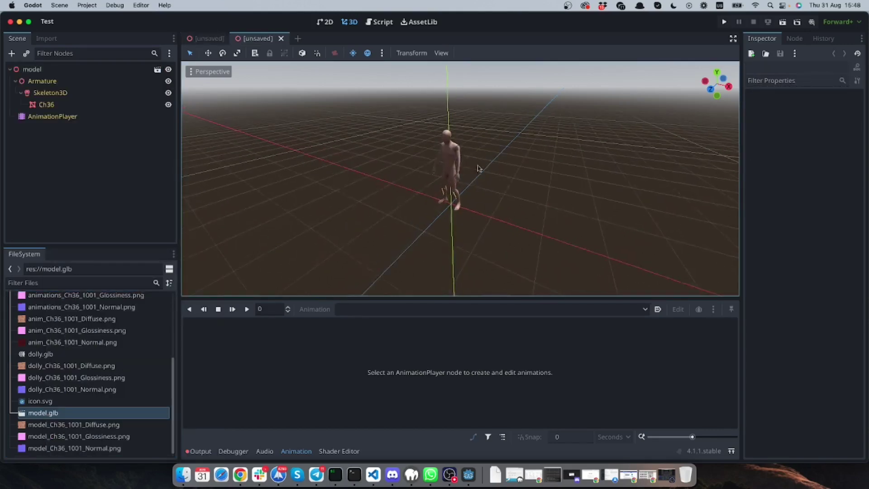
pyautogui.moveTo(469, 139); pyautogui.dragTo(461, 161, button='middle')
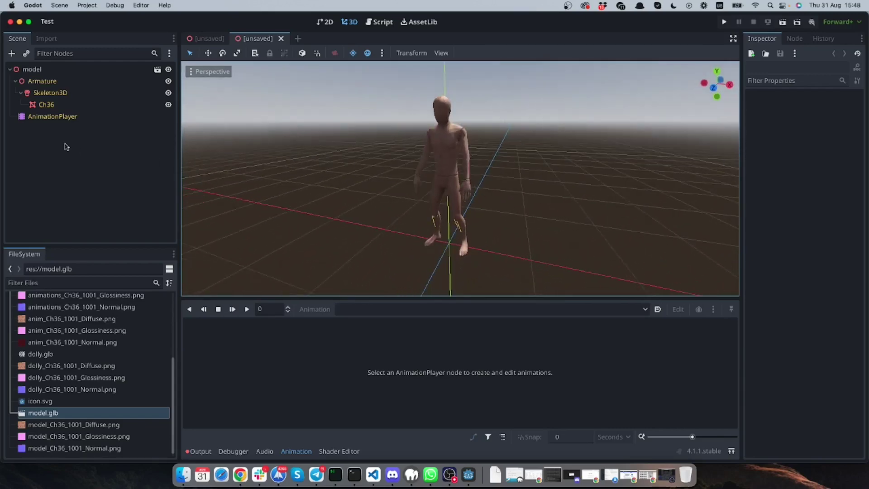
# Select the AnimationPlayer node and play the dying animation
pyautogui.click(42, 118)
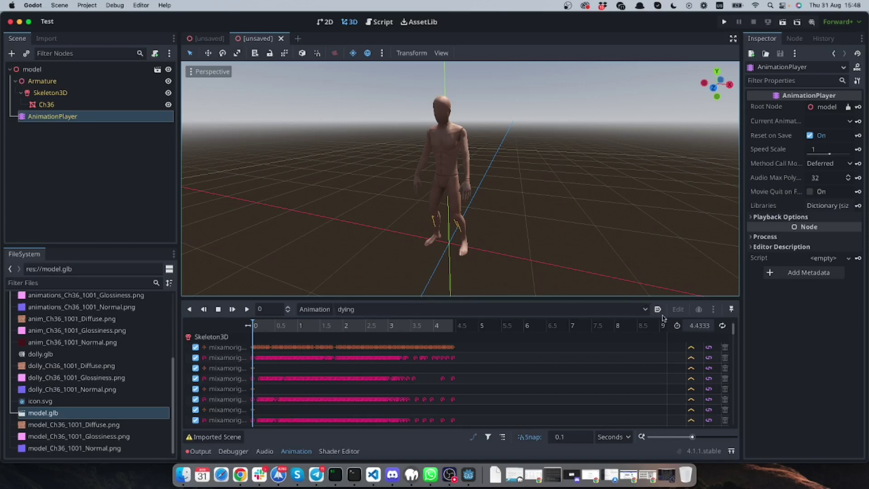
pyautogui.click(639, 310)
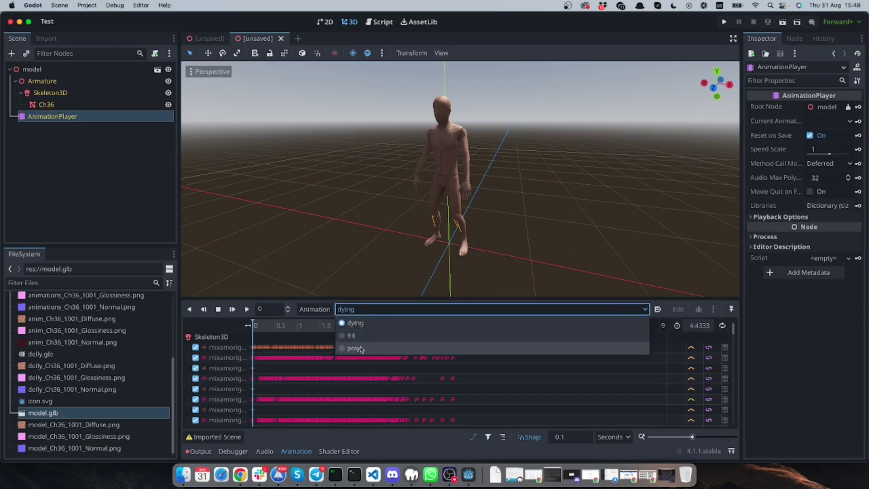
pyautogui.click(375, 327)
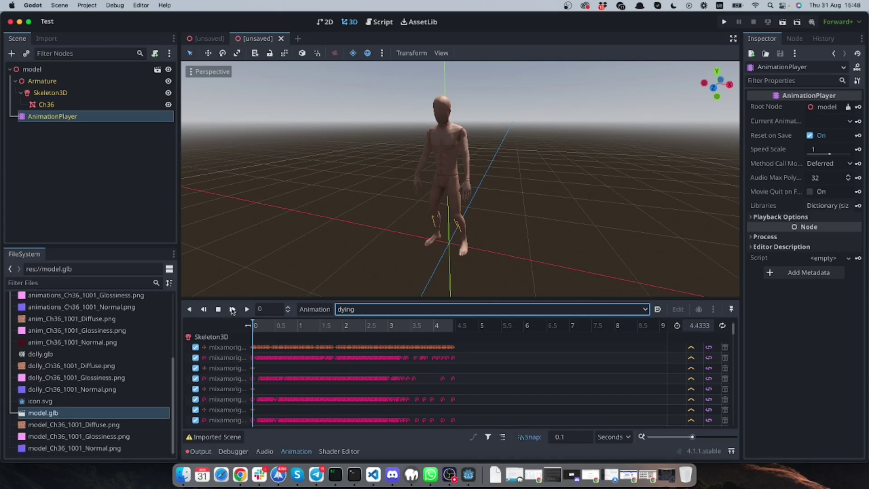
pyautogui.click(232, 310)
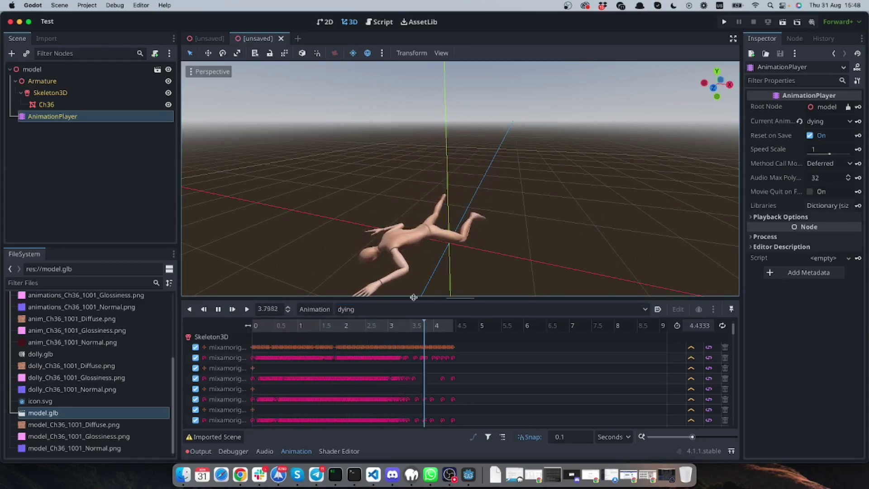
# Switch the AnimationPlayer to the hit animation and play it, orbiting to watch
pyautogui.click(643, 310)
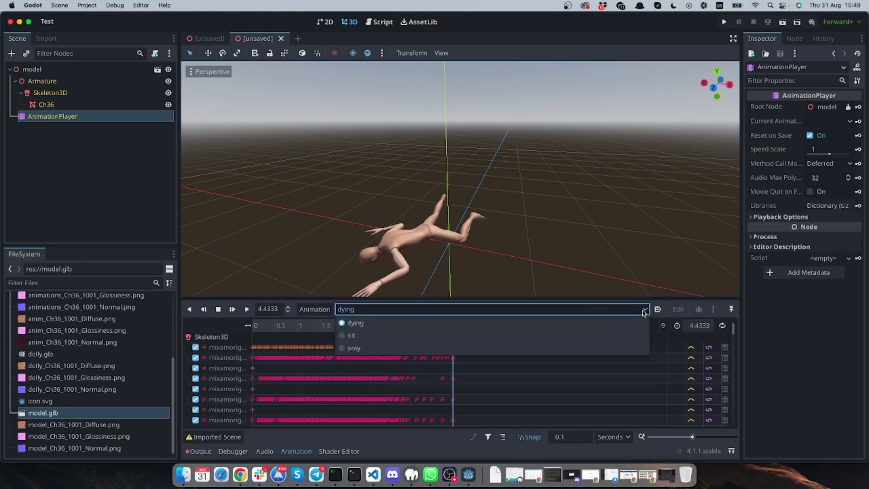
pyautogui.click(464, 337)
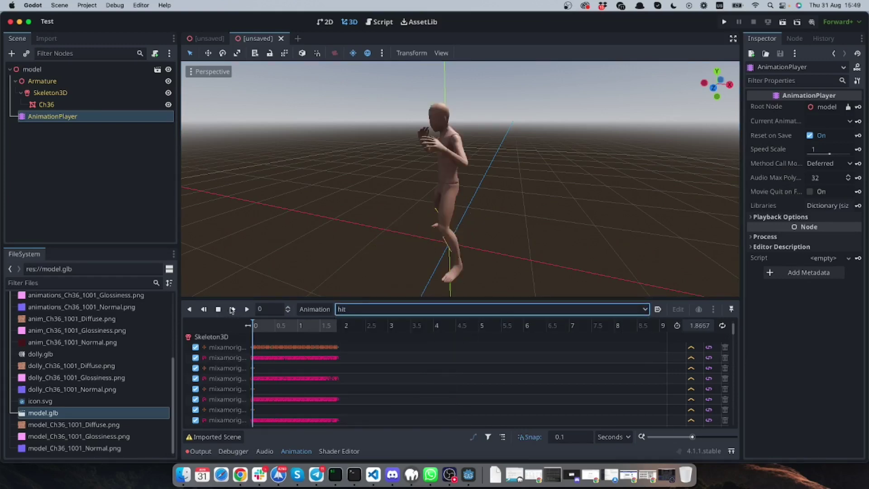
pyautogui.click(232, 309)
pyautogui.moveTo(384, 249); pyautogui.dragTo(369, 224, button='middle')
# Load the pray animation and play it through to its 6.9-second end
pyautogui.click(644, 311)
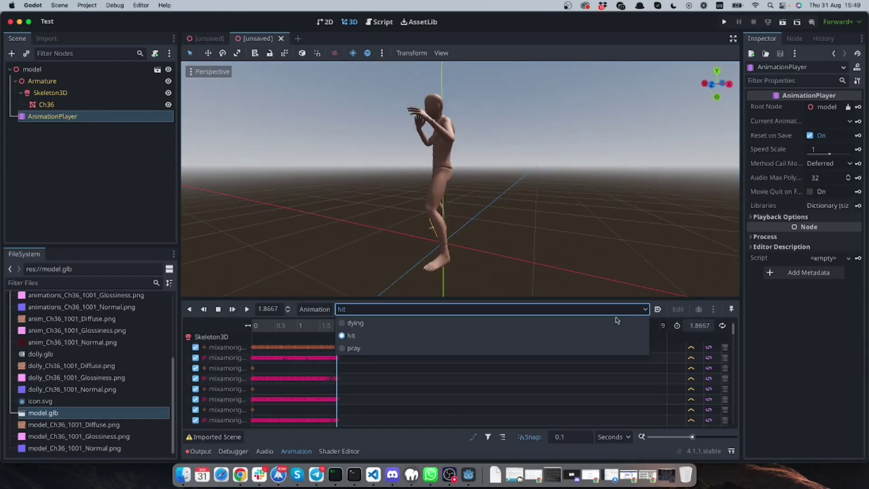
pyautogui.click(532, 348)
pyautogui.click(232, 309)
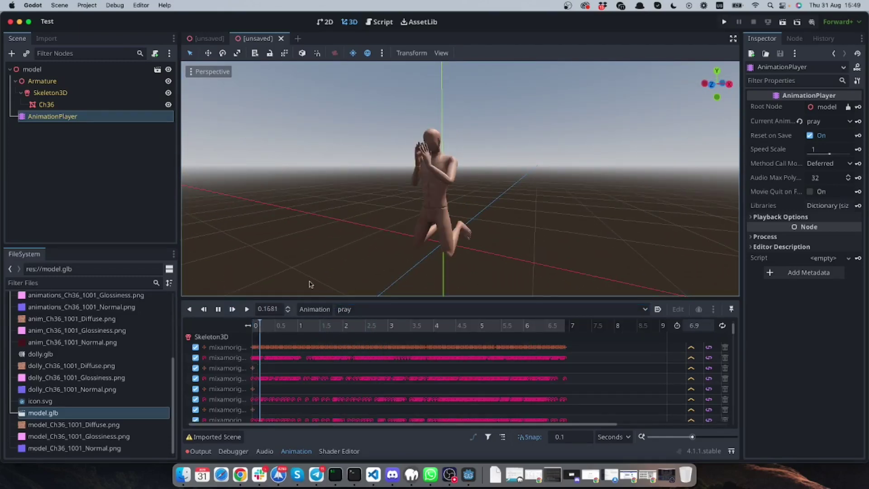
pyautogui.moveTo(430, 203); pyautogui.dragTo(363, 195, button='middle')
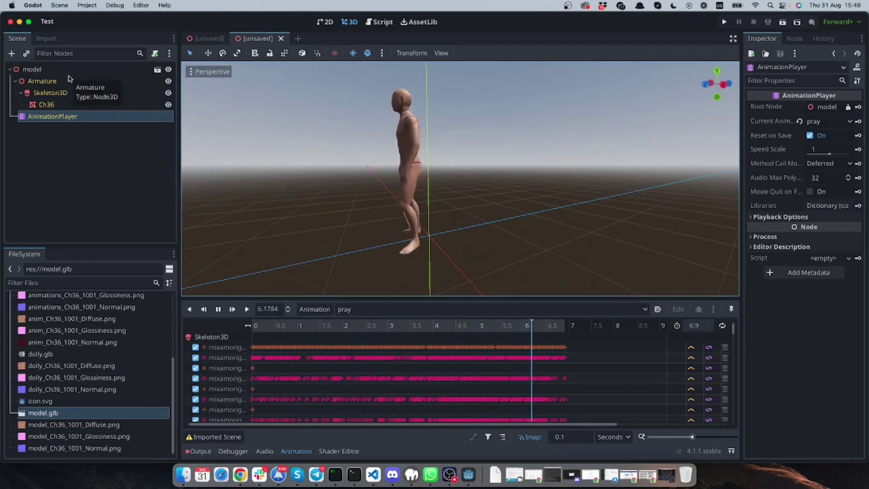
pyautogui.click(206, 38)
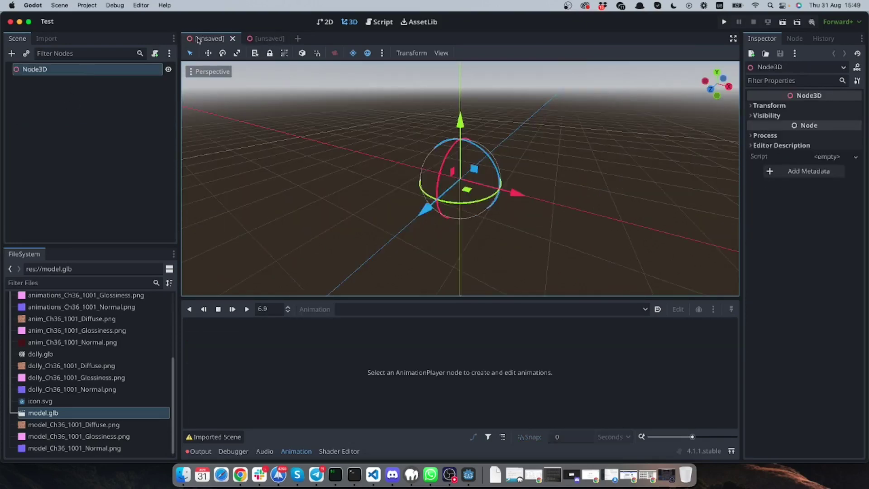
pyautogui.click(259, 38)
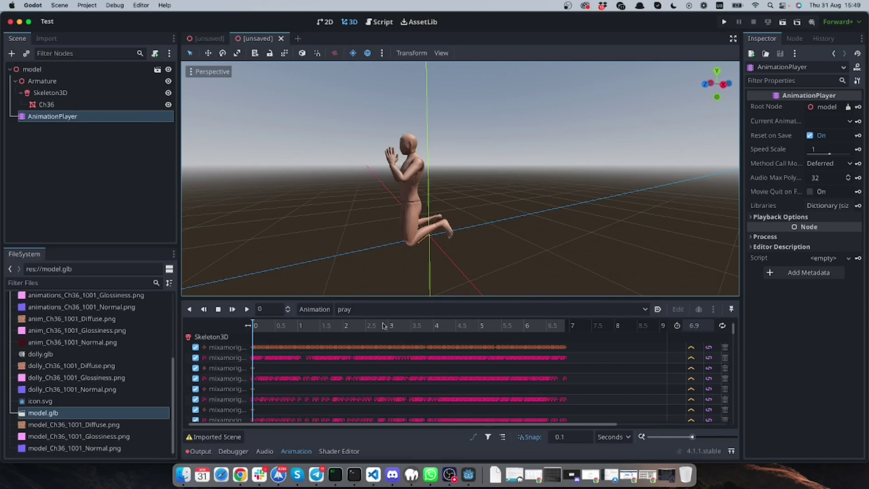
pyautogui.click(360, 309)
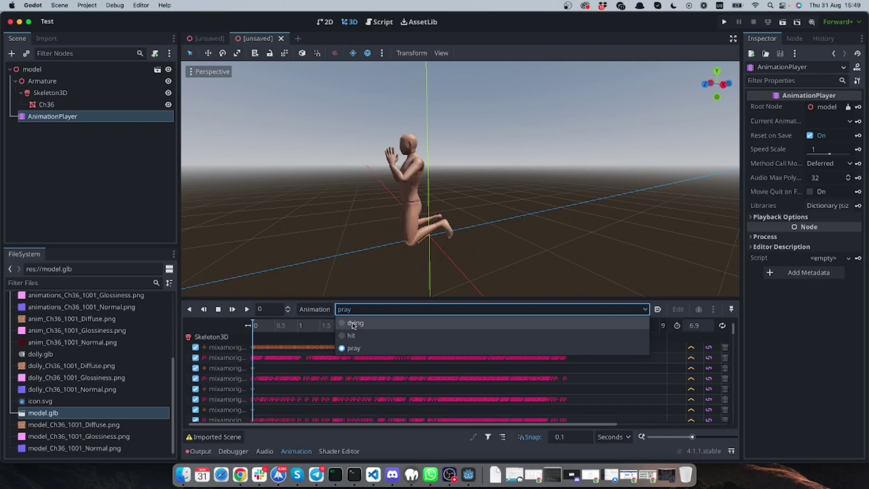
pyautogui.press('Escape')
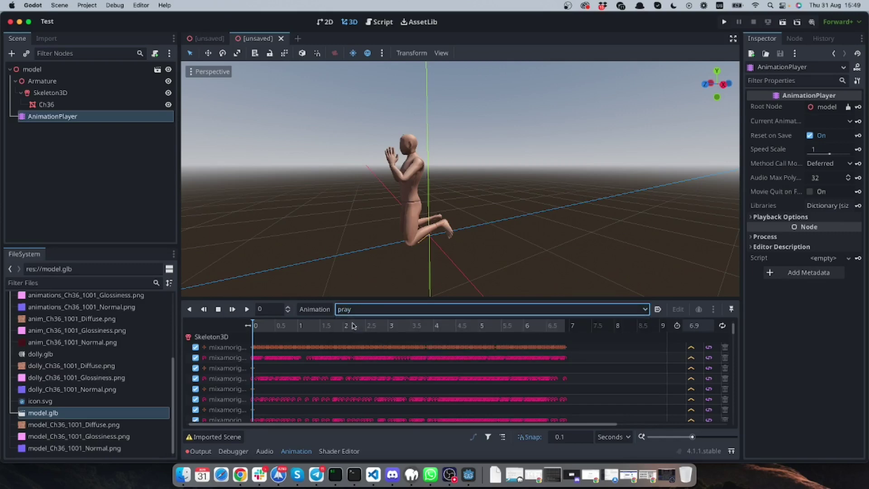